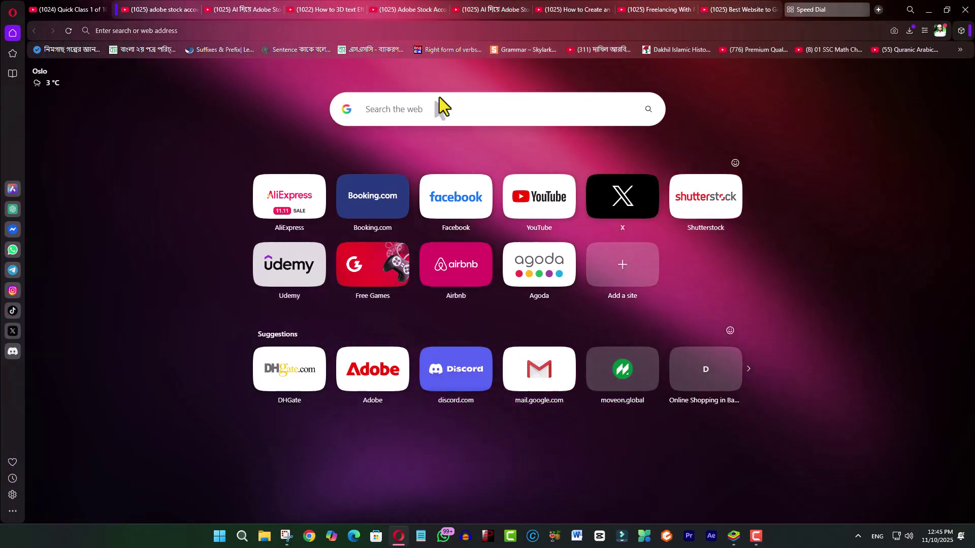
- Search Google for 'adobe stock' and scroll down to the Adobe Stock result links
{"action": "left_click", "coordinate": [432, 110]}
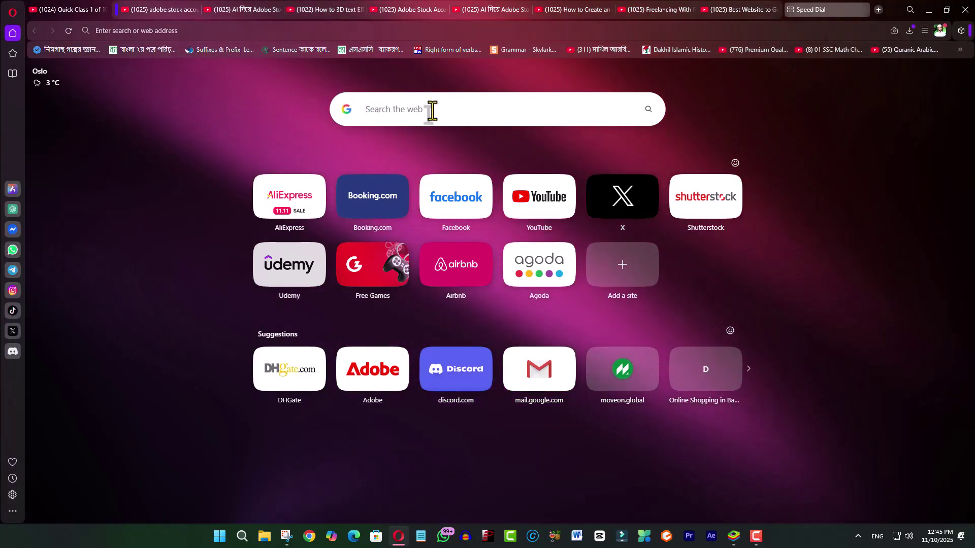
{"action": "type", "text": "adobe "}
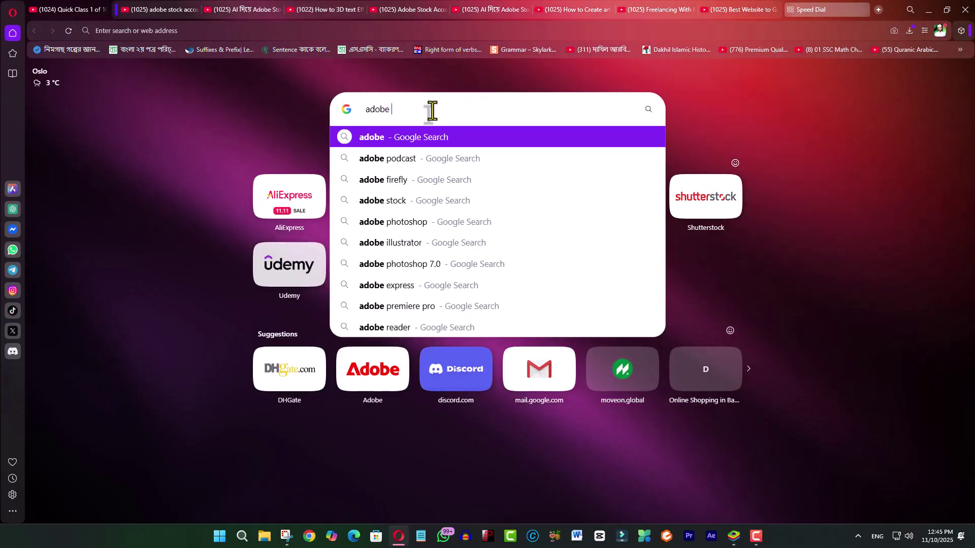
{"action": "type", "text": "stock"}
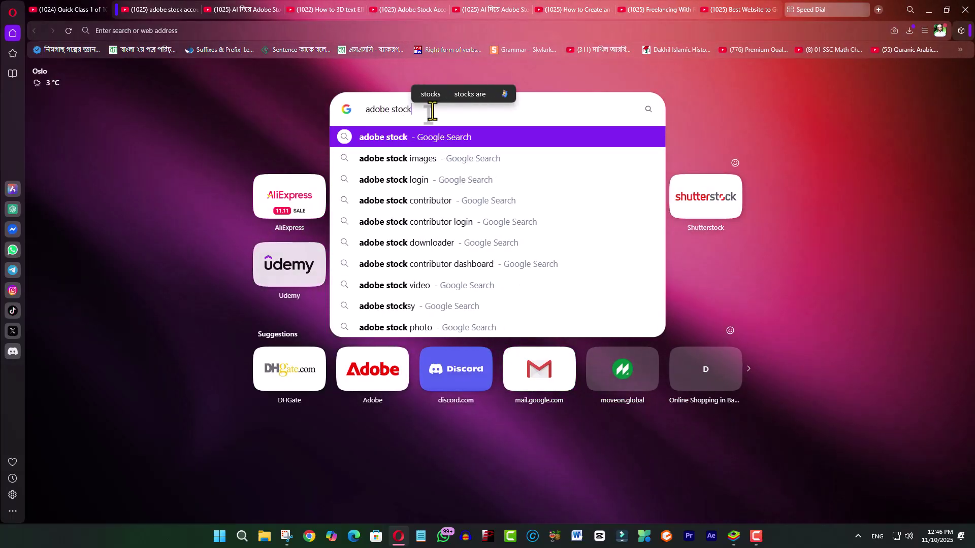
{"action": "key", "text": "Return"}
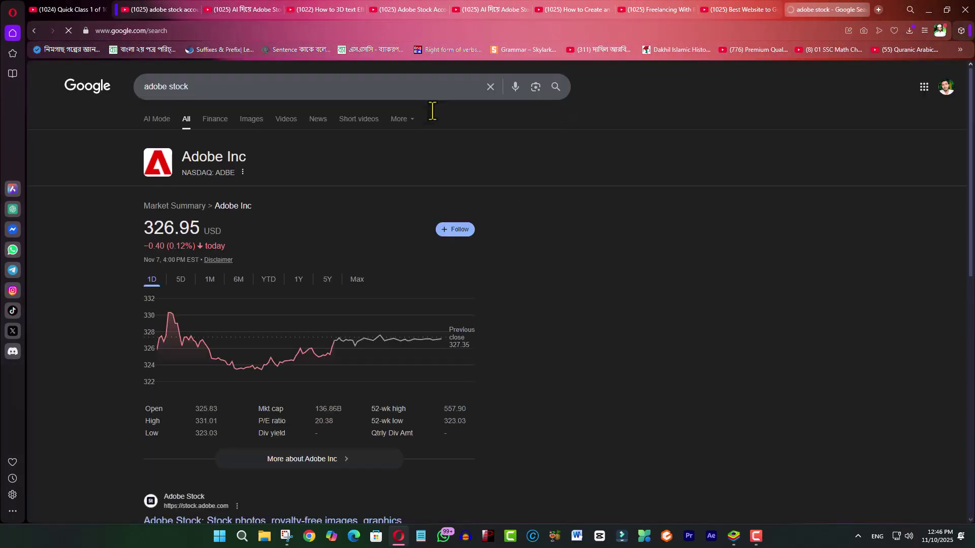
{"action": "scroll", "coordinate": [303, 223], "scroll_direction": "down", "scroll_amount": 3}
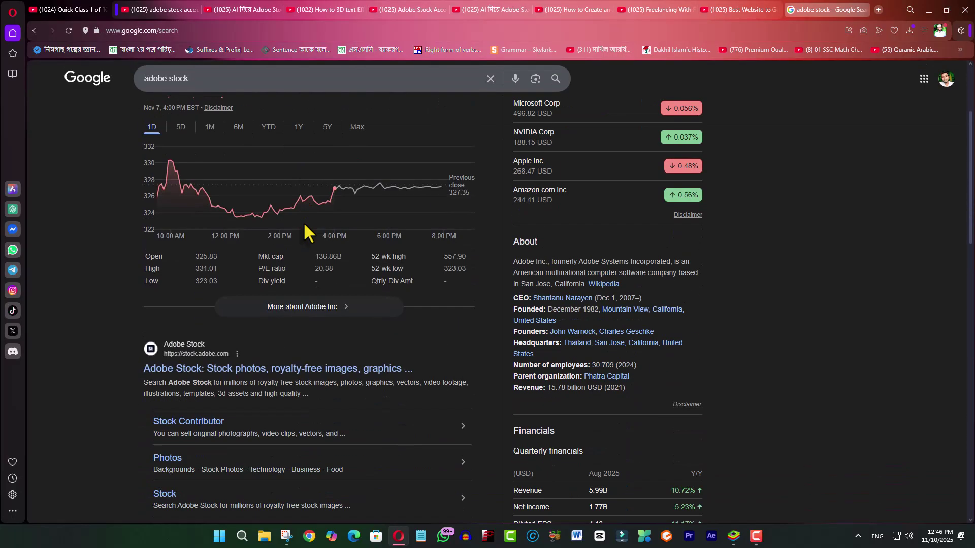
{"action": "scroll", "coordinate": [303, 222], "scroll_direction": "down", "scroll_amount": 3}
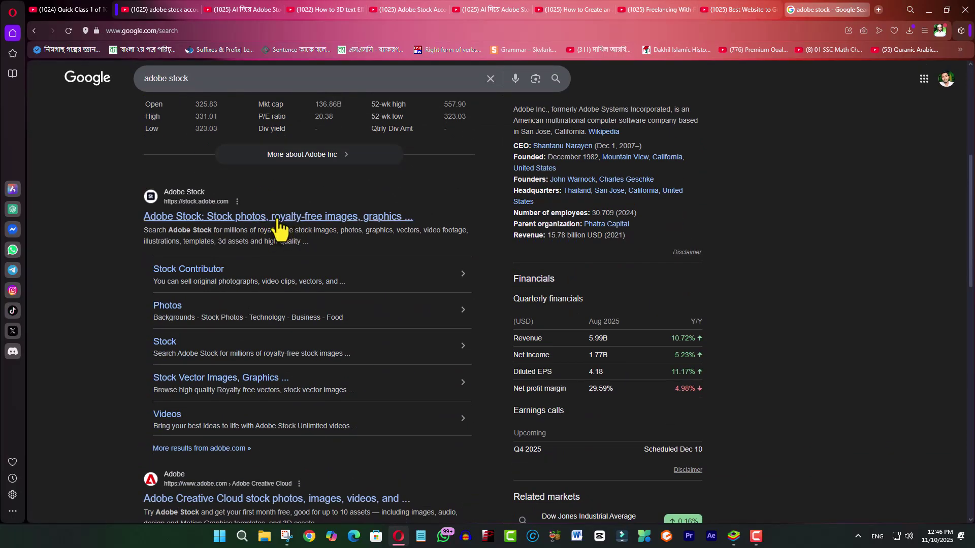
{"action": "scroll", "coordinate": [279, 227], "scroll_direction": "down", "scroll_amount": 1}
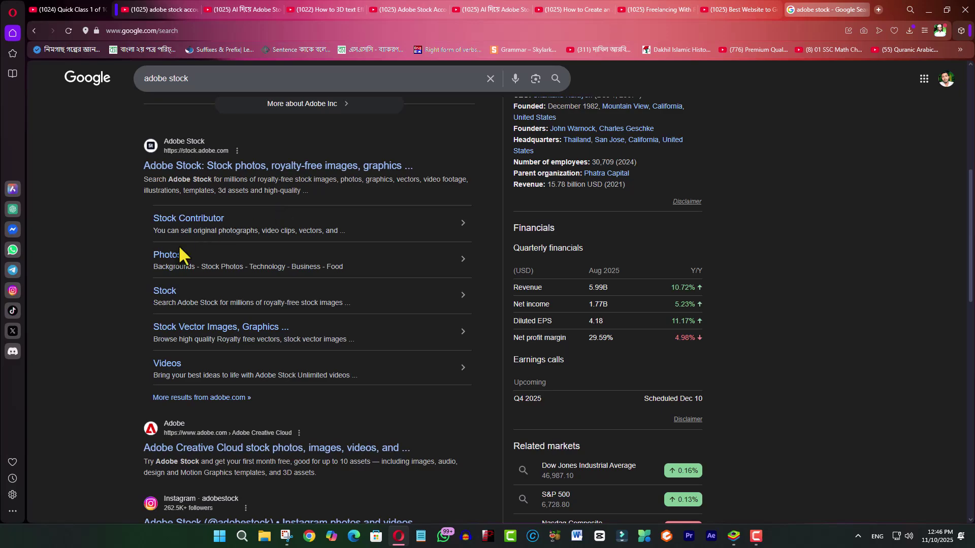
- Open Adobe Stock Contributor, choose Join now, and enter the sign-up email address
{"action": "left_click", "coordinate": [192, 220]}
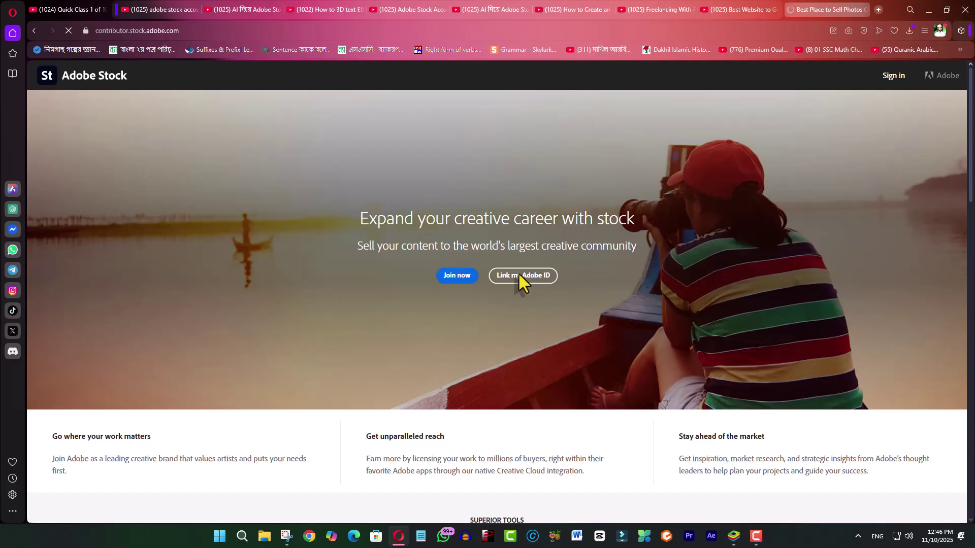
{"action": "left_click", "coordinate": [449, 281]}
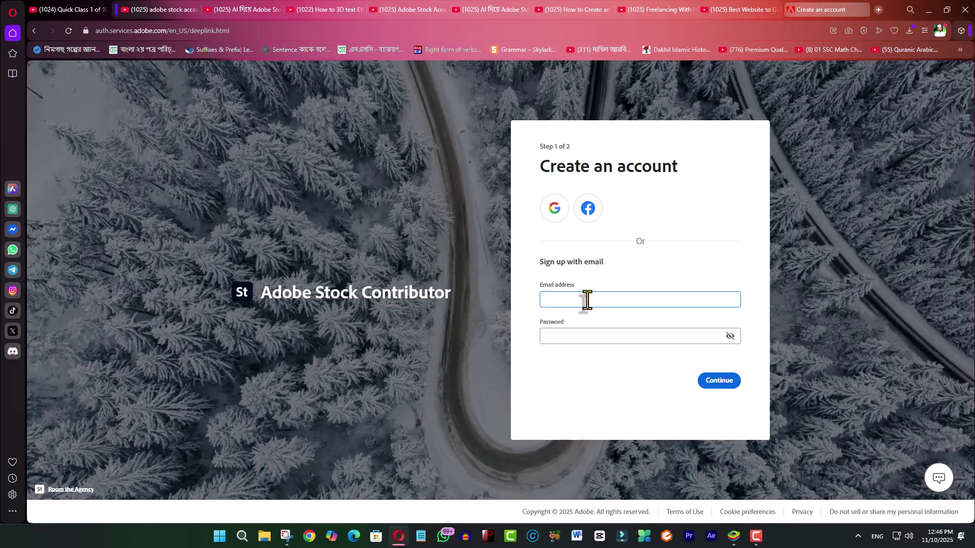
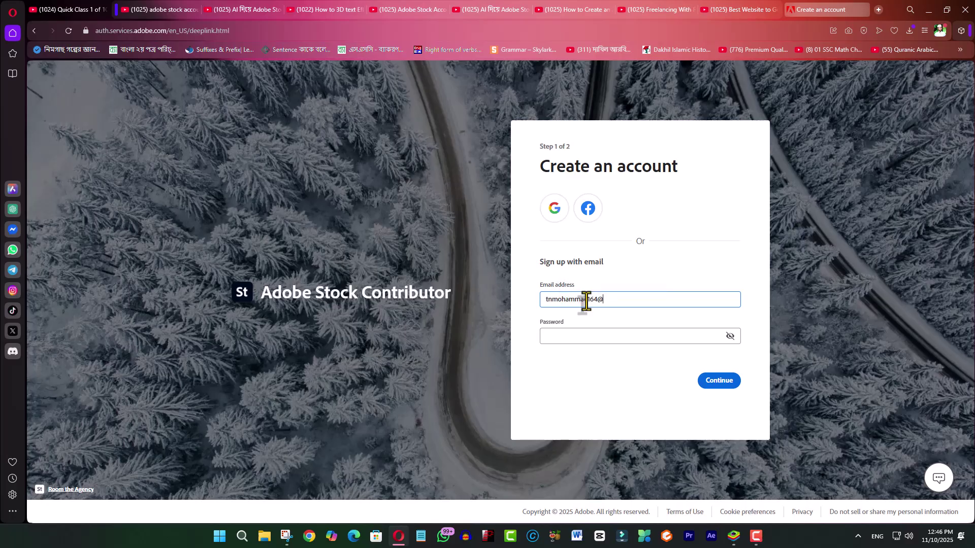
{"action": "left_click", "coordinate": [603, 337]}
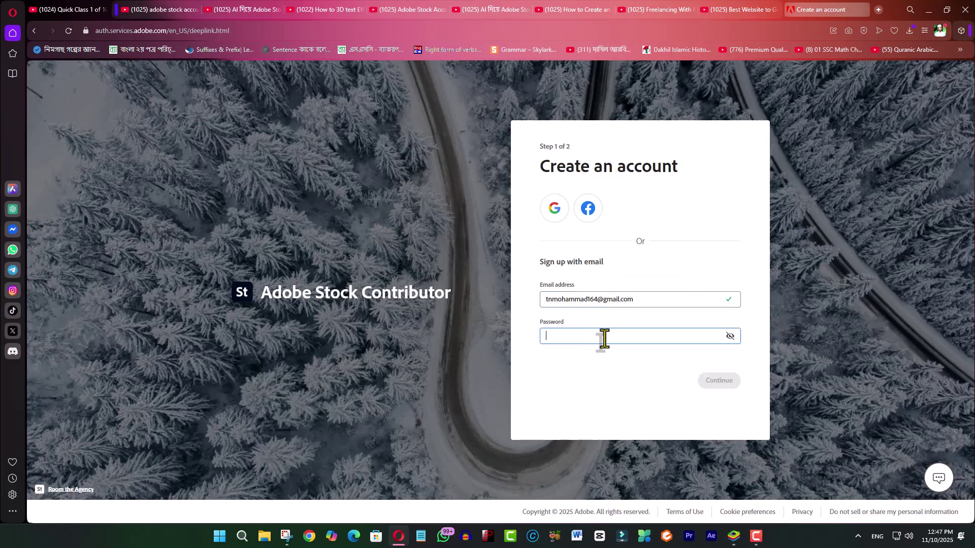
- Enter and retype a new password in the account creation form
{"action": "left_click", "coordinate": [651, 298]}
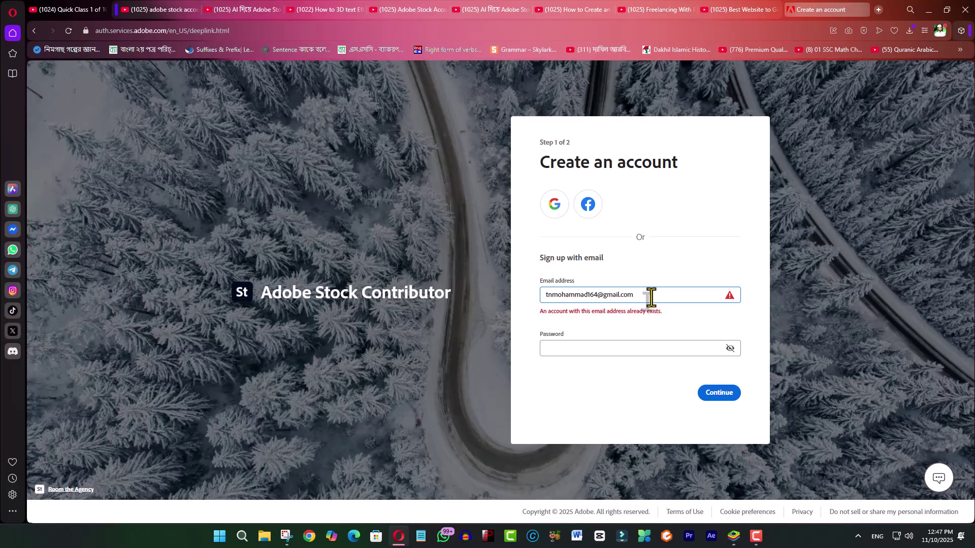
{"action": "key", "text": "Return"}
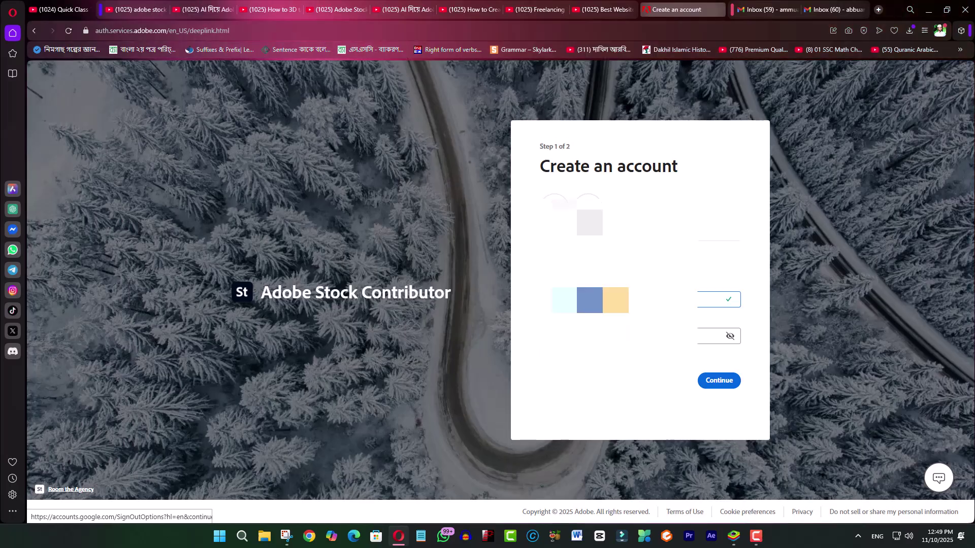
{"action": "left_click", "coordinate": [576, 340]}
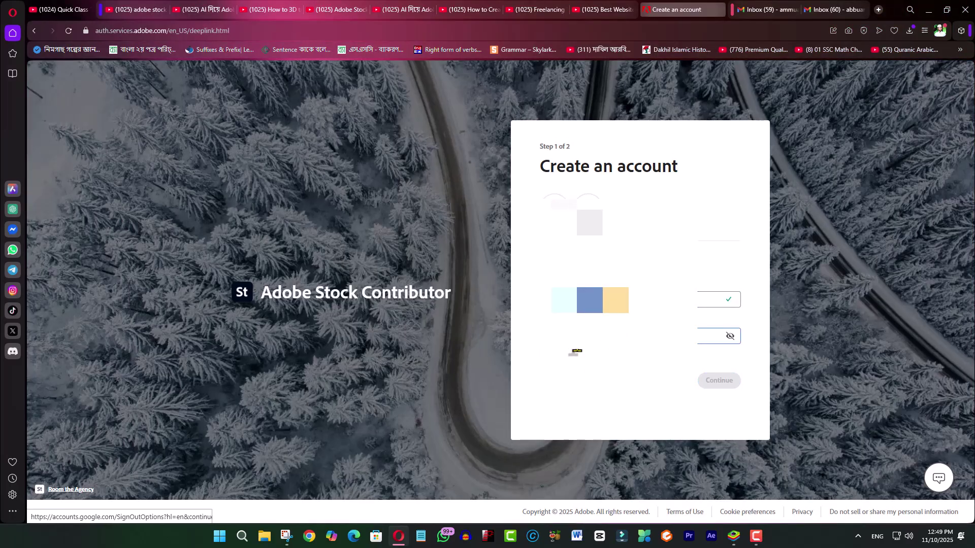
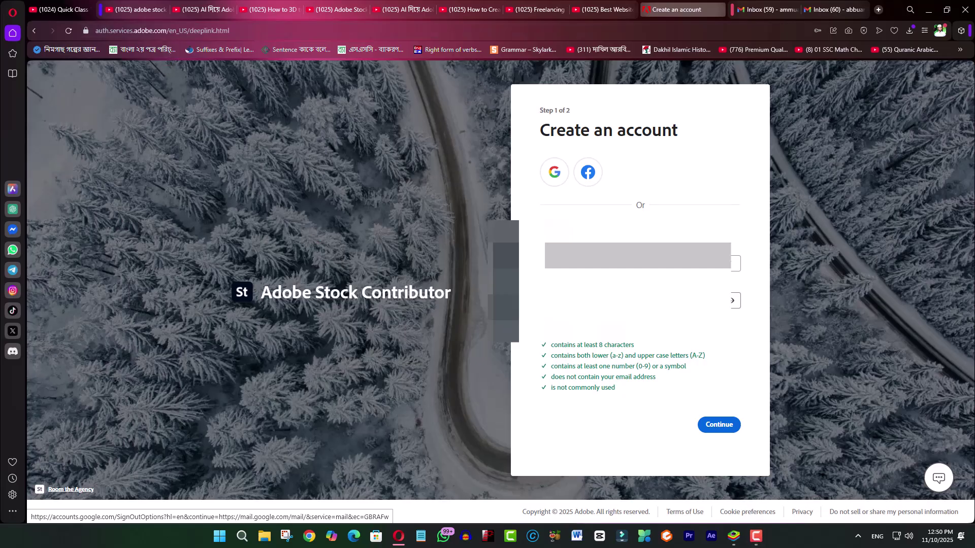
- Continue to step 2 and fill in the first and last name
{"action": "left_click", "coordinate": [719, 425]}
{"action": "left_click", "coordinate": [592, 201]}
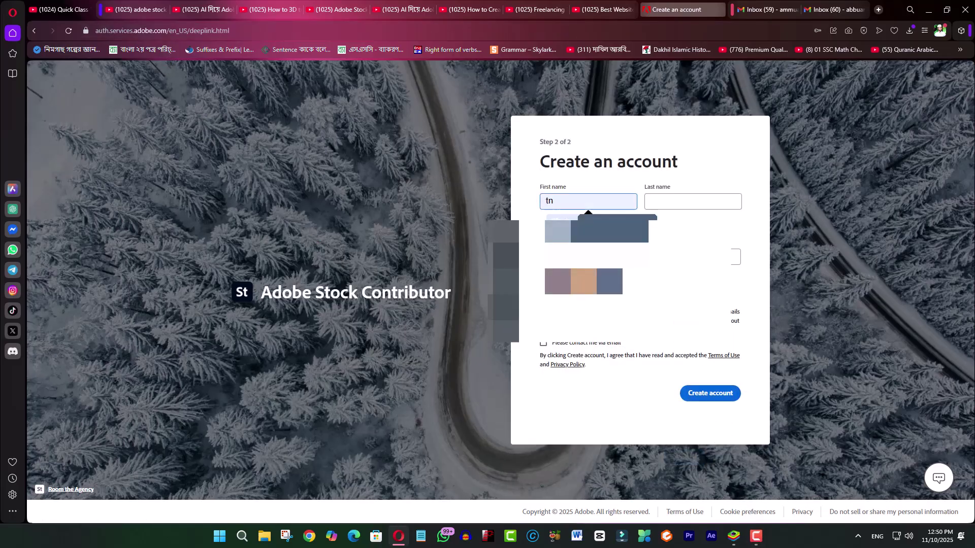
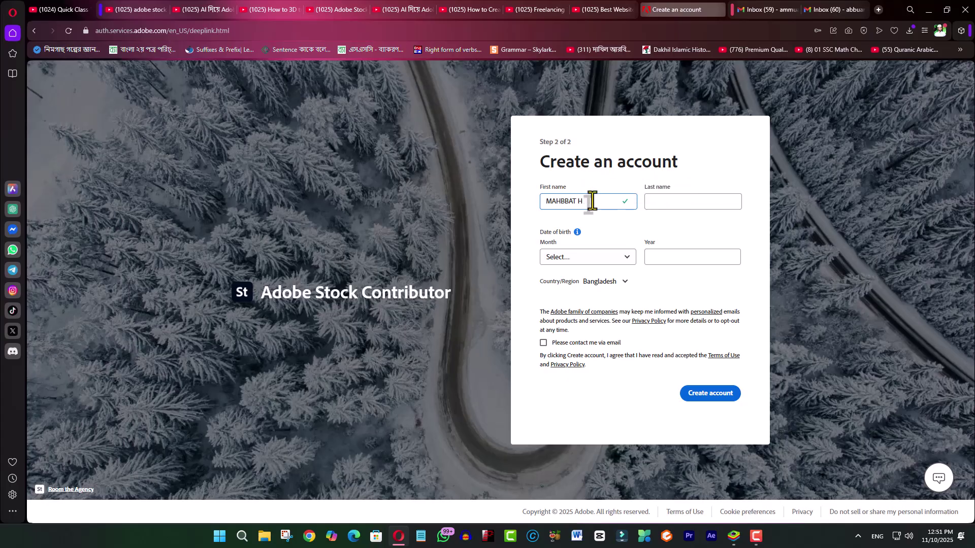
{"action": "left_click", "coordinate": [681, 203]}
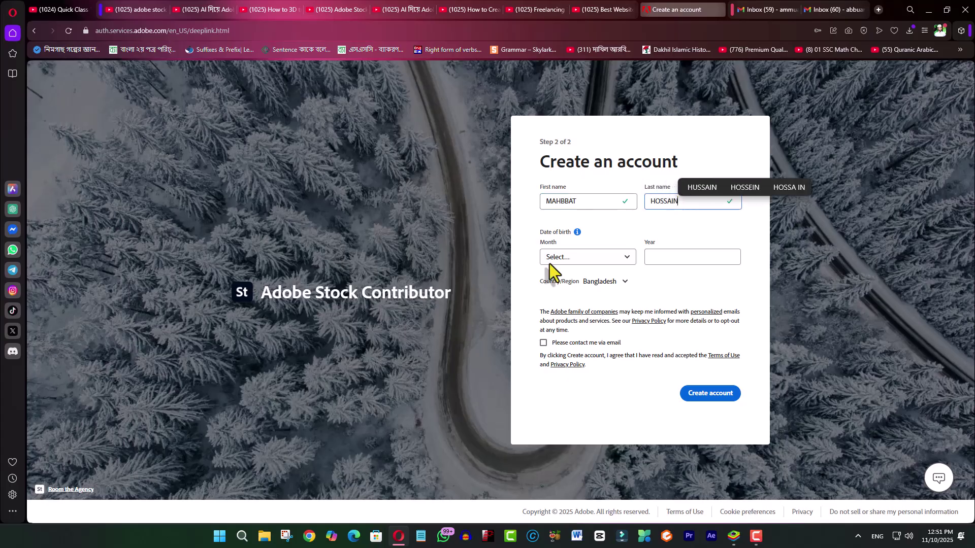
- Set birth month to July, fill the birth year, opt in to email, and create the account
{"action": "left_click", "coordinate": [558, 258]}
{"action": "left_click", "coordinate": [563, 376]}
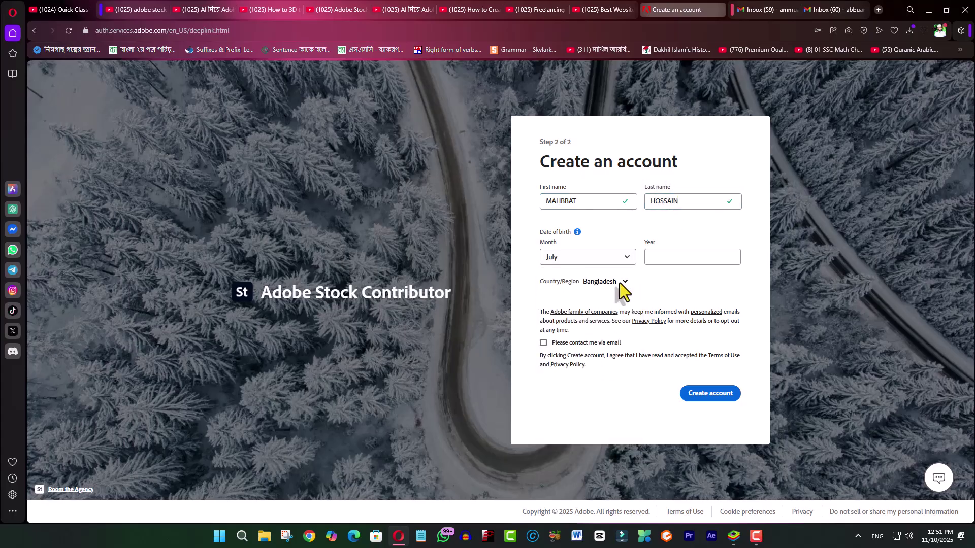
{"action": "left_click", "coordinate": [673, 263]}
{"action": "left_click", "coordinate": [543, 343]}
{"action": "left_click", "coordinate": [710, 394]}
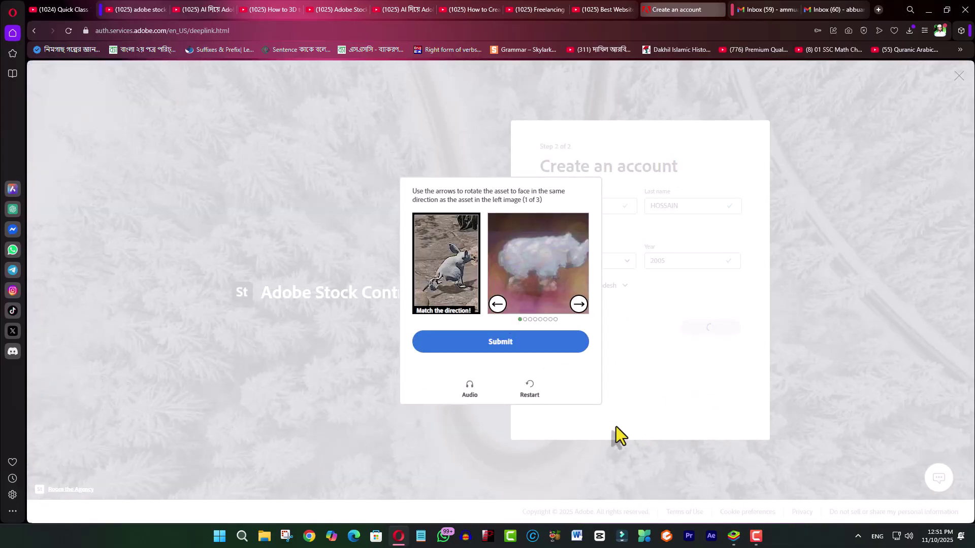
- Rotate and submit three animal verification puzzles
{"action": "left_click", "coordinate": [578, 305]}
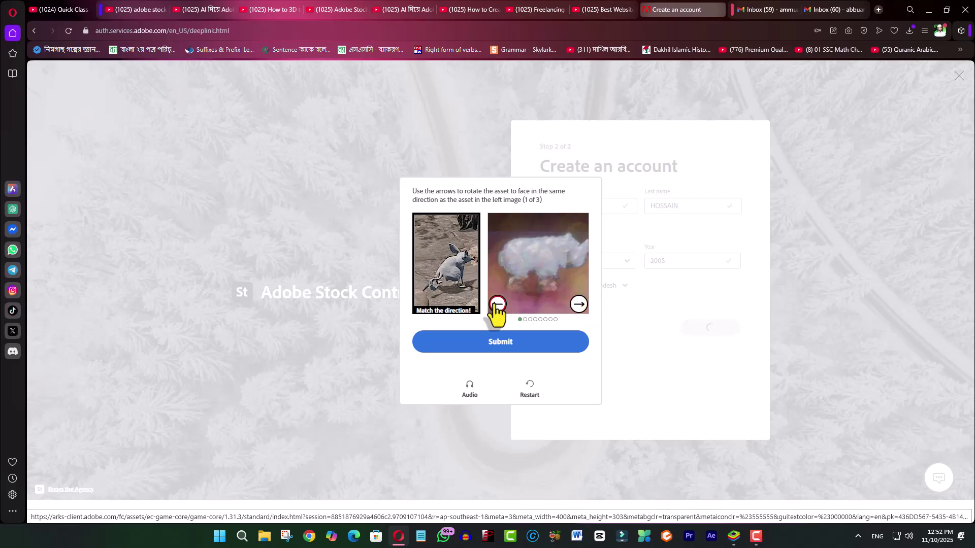
{"action": "left_click", "coordinate": [502, 341]}
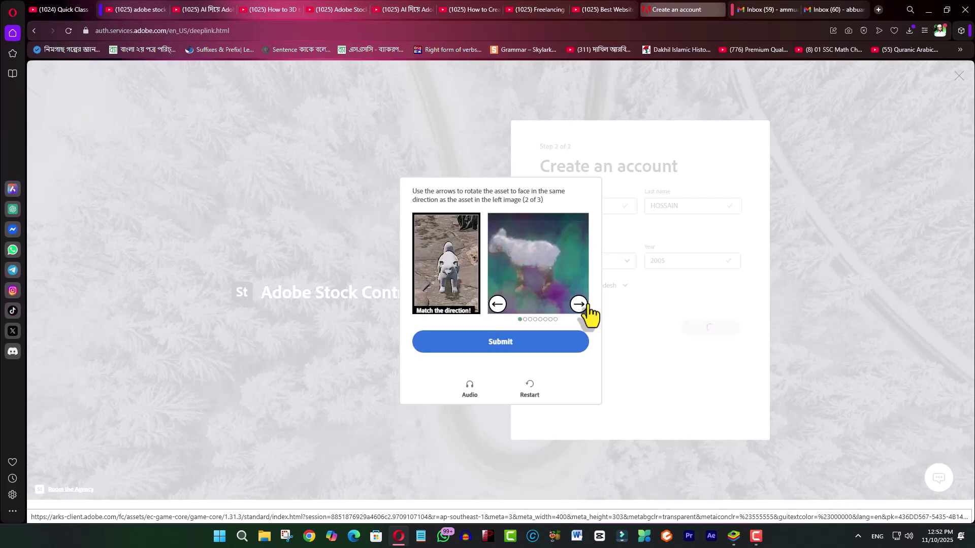
{"action": "left_click", "coordinate": [578, 305]}
{"action": "left_click", "coordinate": [579, 305]}
{"action": "left_click", "coordinate": [512, 340]}
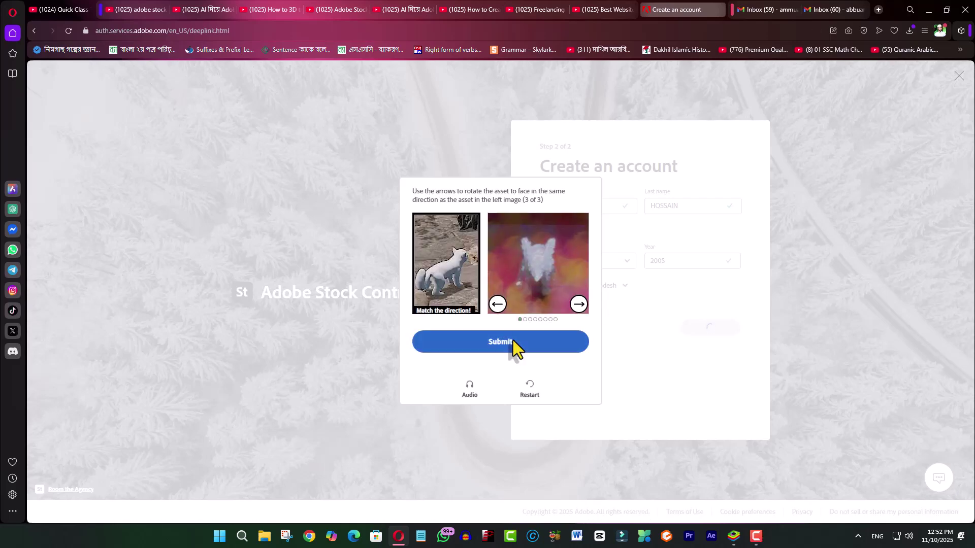
{"action": "left_click", "coordinate": [579, 305]}
{"action": "left_click", "coordinate": [542, 343]}
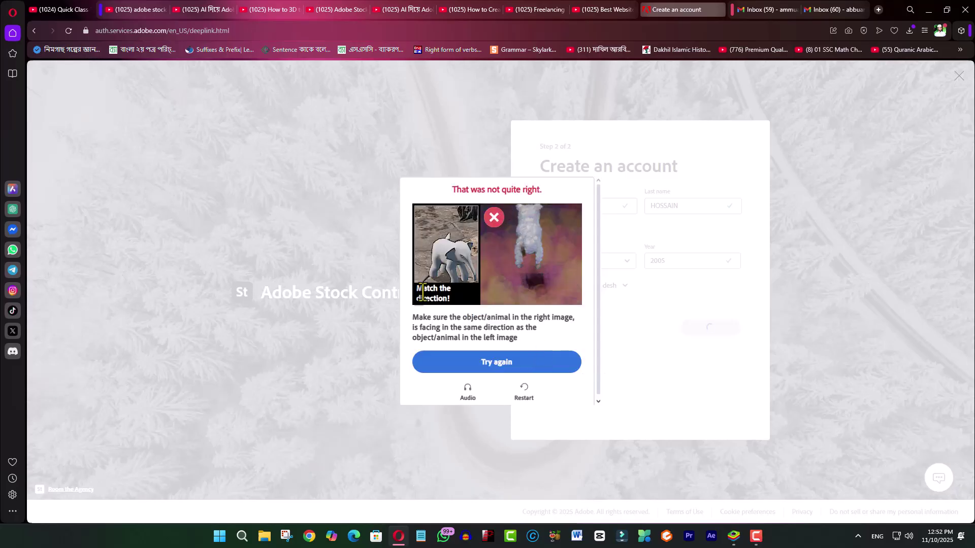
- Retry the puzzles, rotating each animal to match the reference and submitting
{"action": "left_click", "coordinate": [473, 361]}
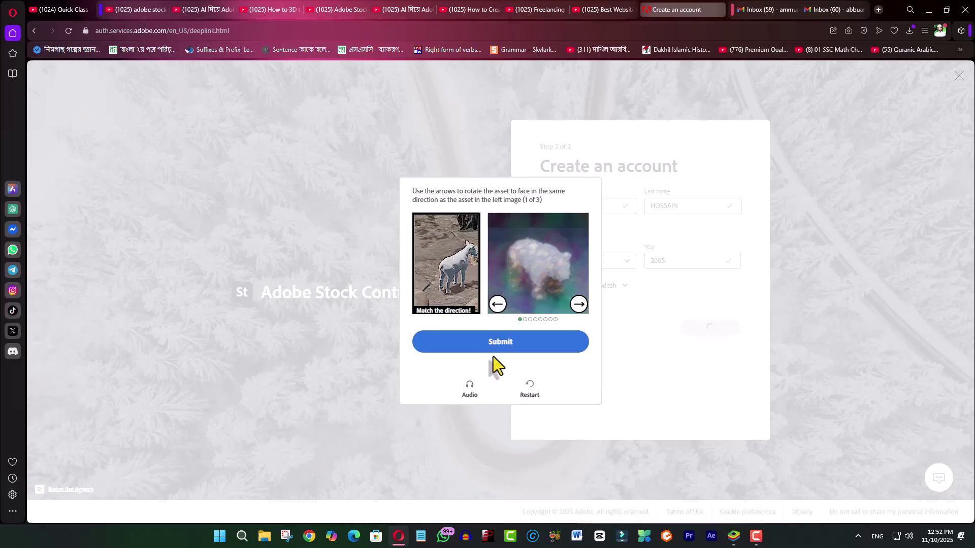
{"action": "left_click", "coordinate": [579, 305]}
{"action": "left_click", "coordinate": [578, 305]}
{"action": "left_click", "coordinate": [578, 305]}
{"action": "left_click", "coordinate": [496, 307]}
{"action": "left_click", "coordinate": [524, 340]}
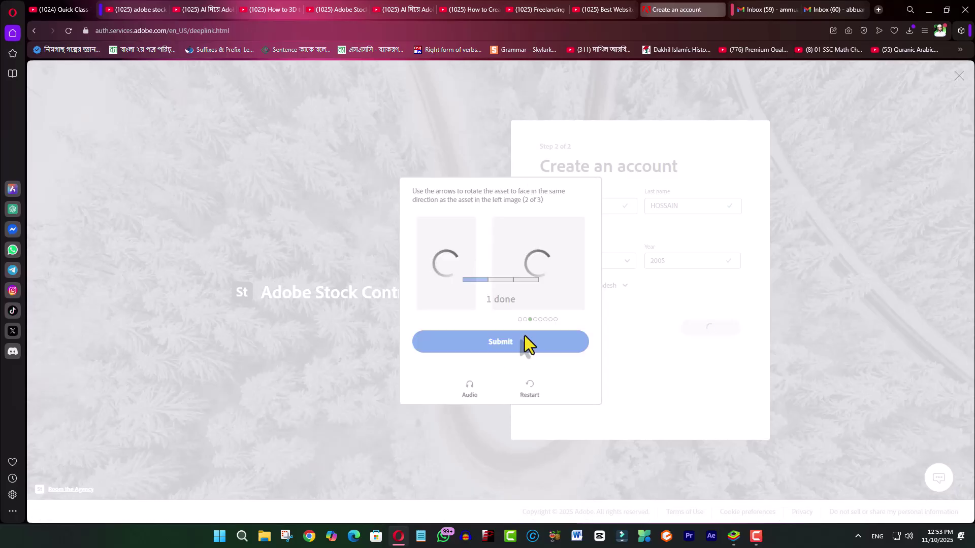
{"action": "left_click", "coordinate": [496, 306]}
{"action": "left_click", "coordinate": [496, 306]}
{"action": "left_click", "coordinate": [504, 338]}
{"action": "left_click", "coordinate": [496, 307]}
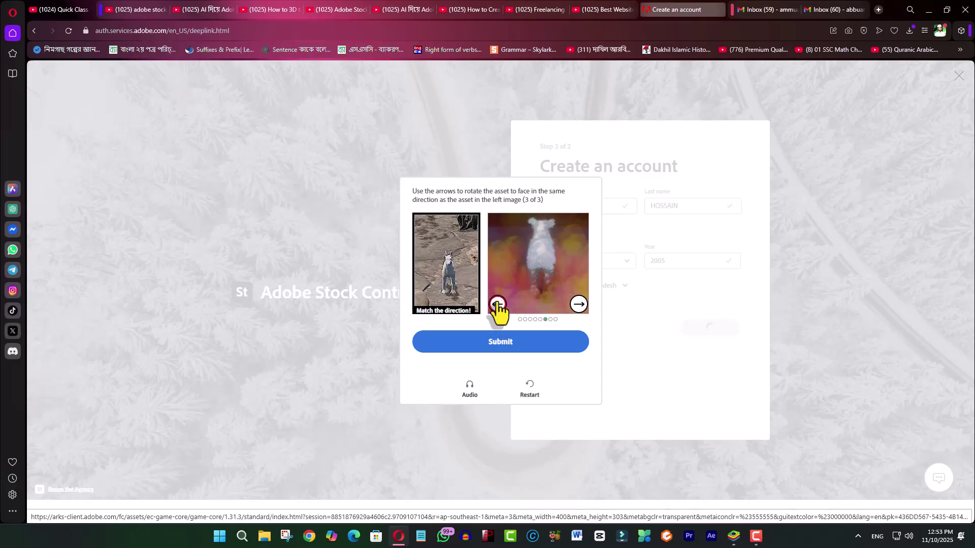
{"action": "left_click", "coordinate": [506, 342]}
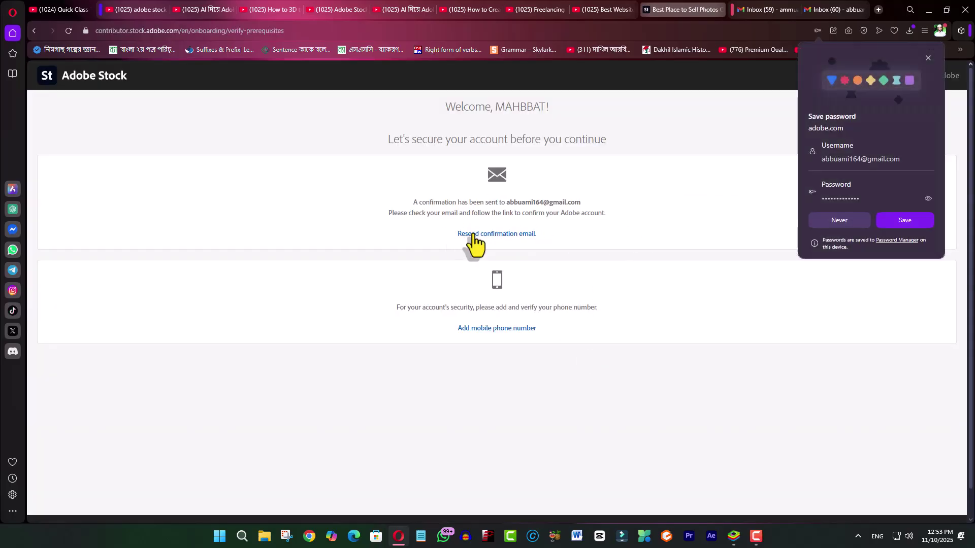
- Dismiss the save-password prompt and switch to the Gmail tab
{"action": "left_click", "coordinate": [904, 221]}
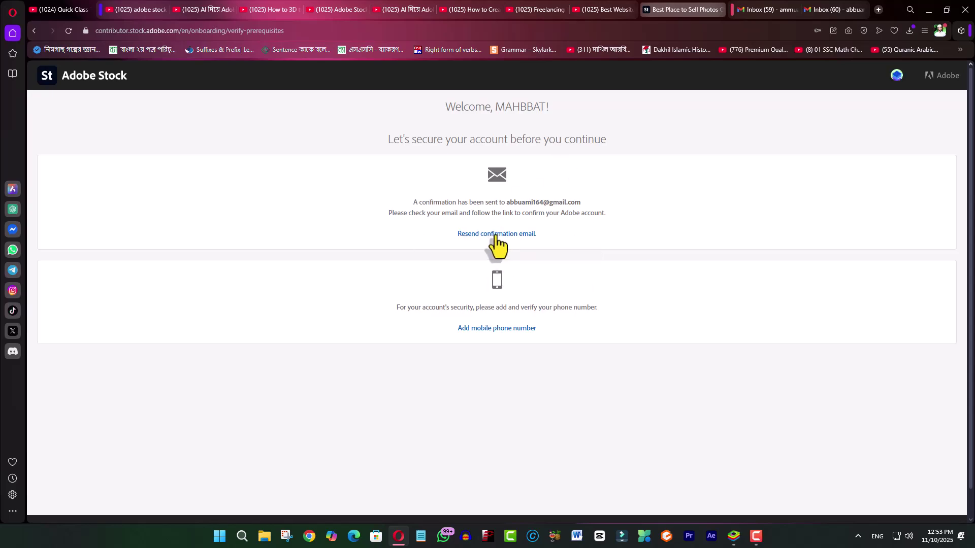
{"action": "left_click", "coordinate": [767, 12]}
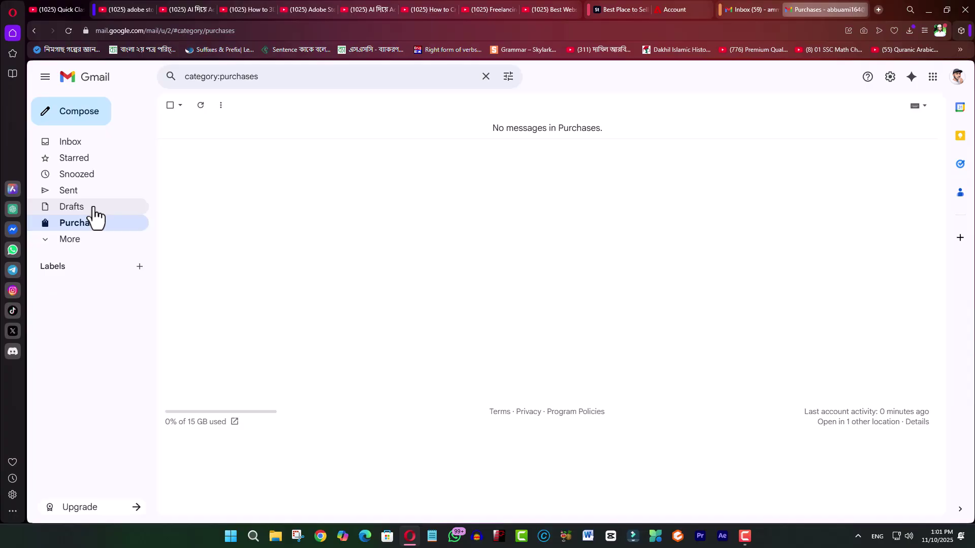
- Search Gmail's folders for the Adobe email, ending in the Spam folder
{"action": "left_click", "coordinate": [91, 209]}
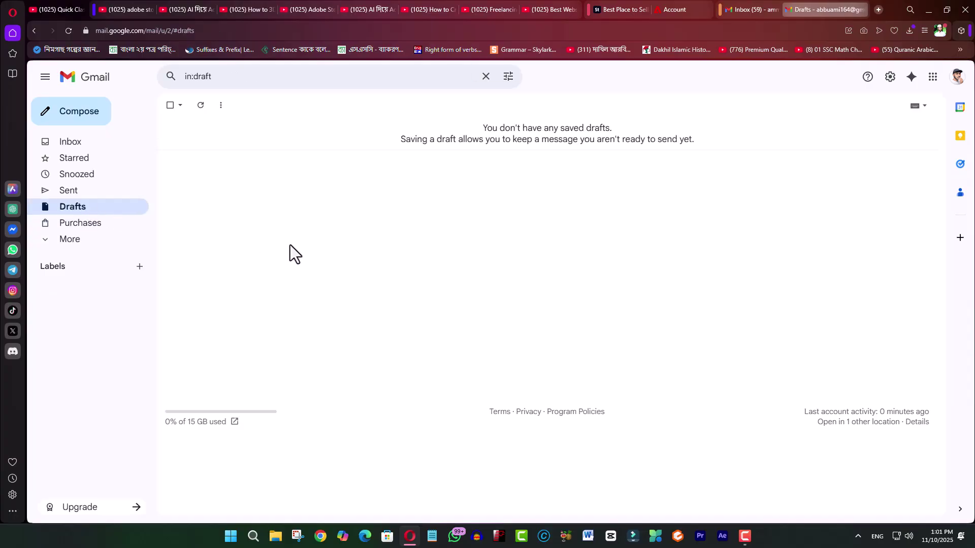
{"action": "left_click", "coordinate": [82, 192]}
{"action": "left_click", "coordinate": [88, 176]}
{"action": "left_click", "coordinate": [74, 240]}
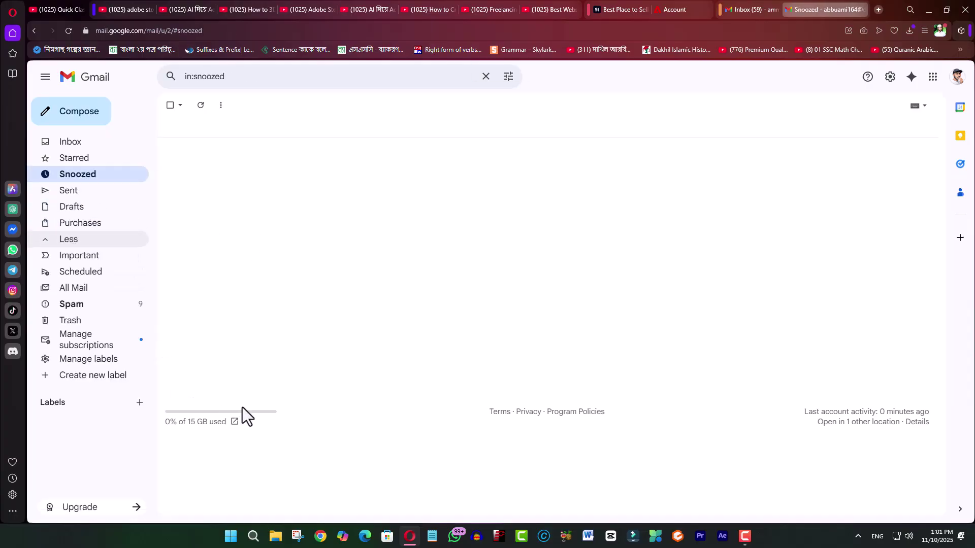
{"action": "left_click", "coordinate": [75, 310]}
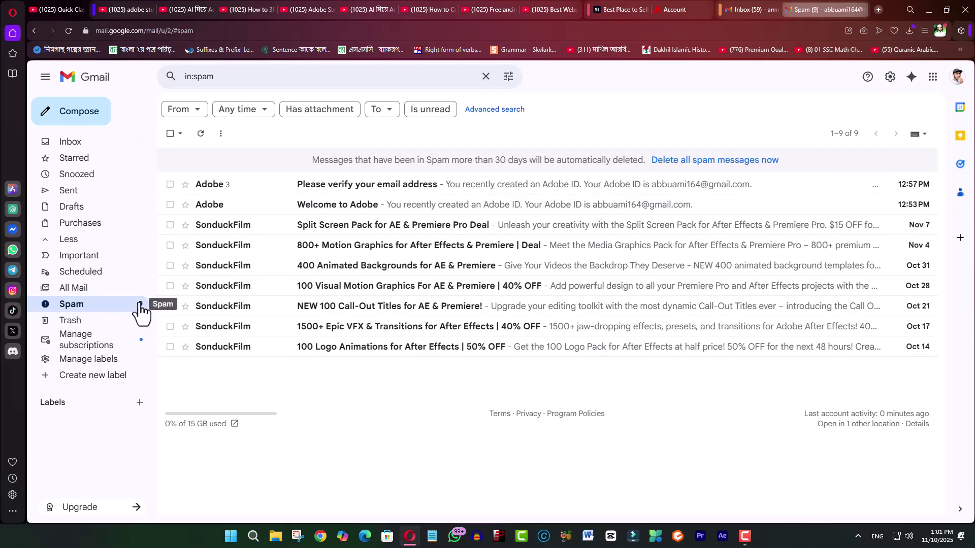
- Open 'Please verify your email address' and follow its link to verify the account email
{"action": "left_click", "coordinate": [472, 187]}
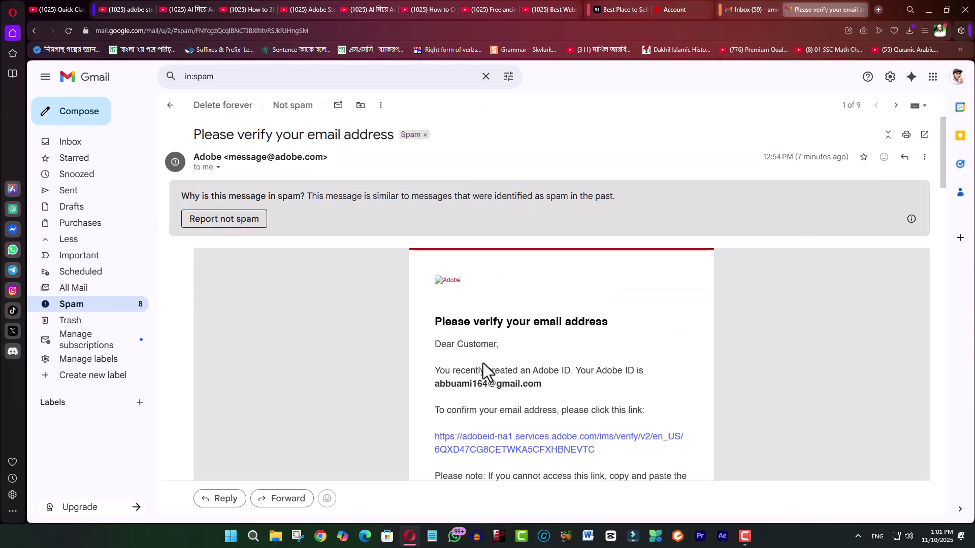
{"action": "scroll", "coordinate": [508, 305], "scroll_direction": "down", "scroll_amount": 4}
{"action": "left_click", "coordinate": [535, 235]}
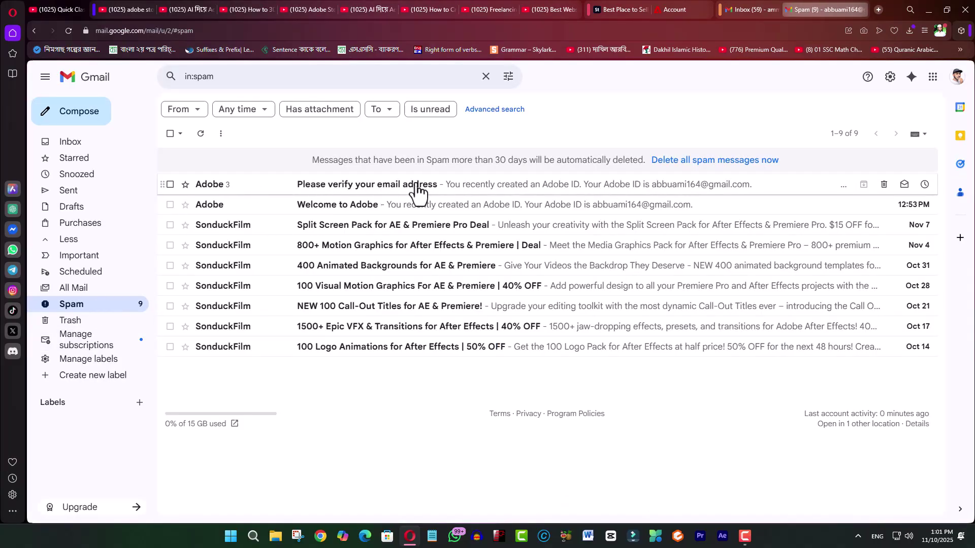
{"action": "left_click", "coordinate": [472, 191]}
{"action": "left_click", "coordinate": [535, 236]}
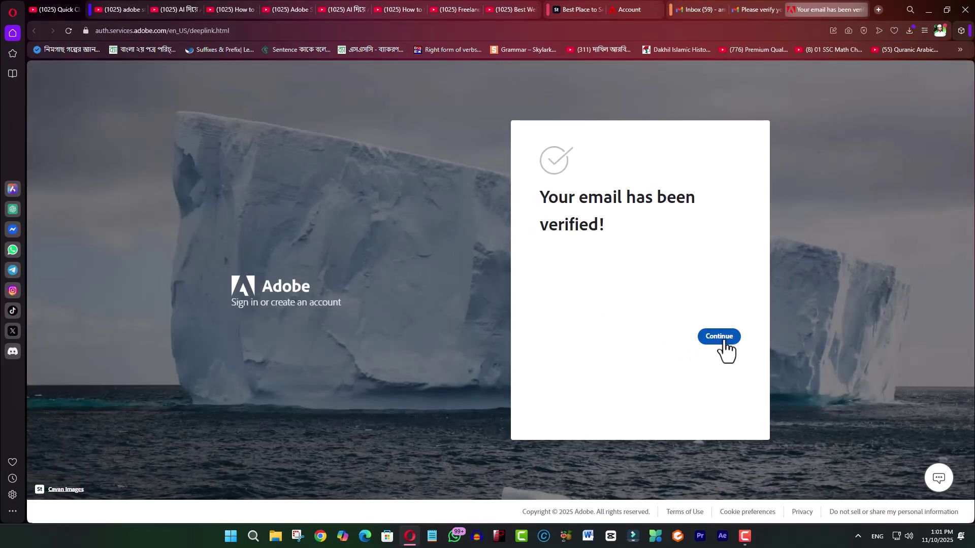
{"action": "left_click", "coordinate": [719, 337]}
{"action": "key", "text": "ctrl+shift+Tab"}
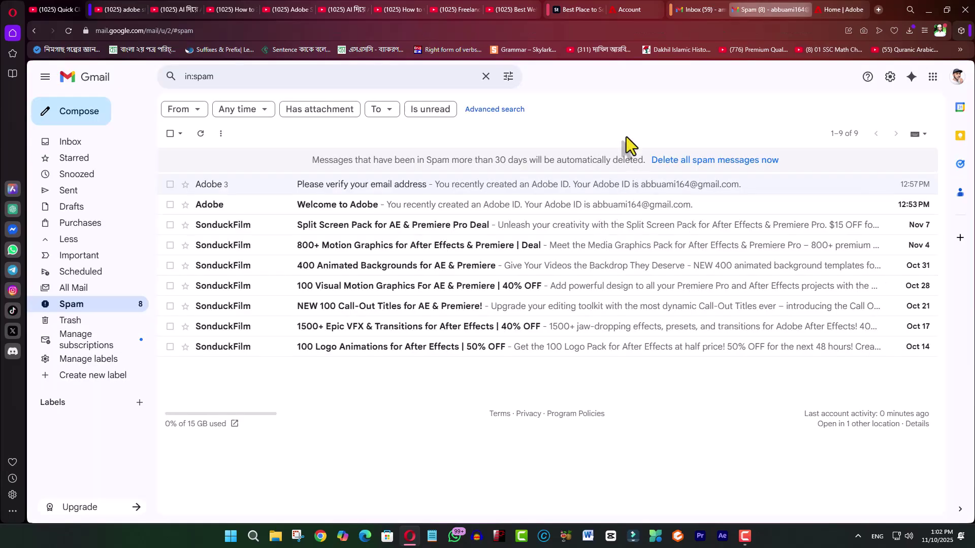
{"action": "left_click", "coordinate": [690, 10]}
- Close the Gmail tabs and return to the Adobe Account profile page
{"action": "left_click", "coordinate": [775, 11]}
{"action": "key", "text": "ctrl+w"}
{"action": "left_click", "coordinate": [694, 6]}
{"action": "key", "text": "ctrl+w"}
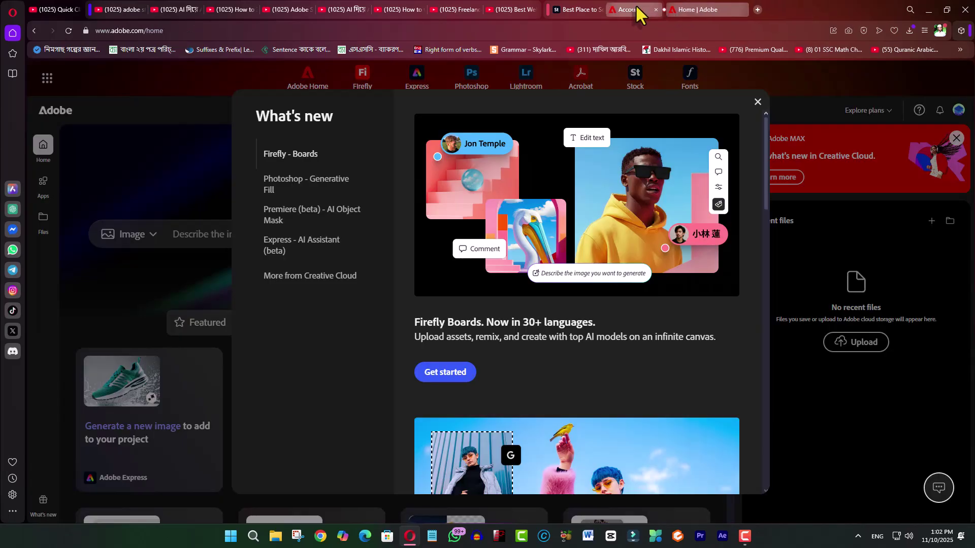
{"action": "left_click", "coordinate": [635, 8]}
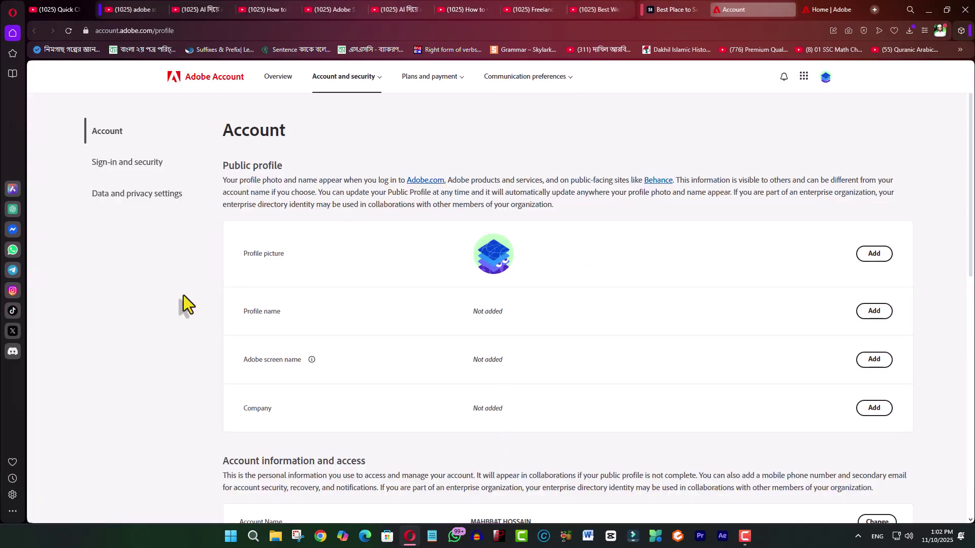
- Upload a photo from the Saved Pictures folder as the profile picture
{"action": "left_click", "coordinate": [872, 257]}
{"action": "left_click", "coordinate": [48, 174]}
{"action": "double_click", "coordinate": [167, 185]}
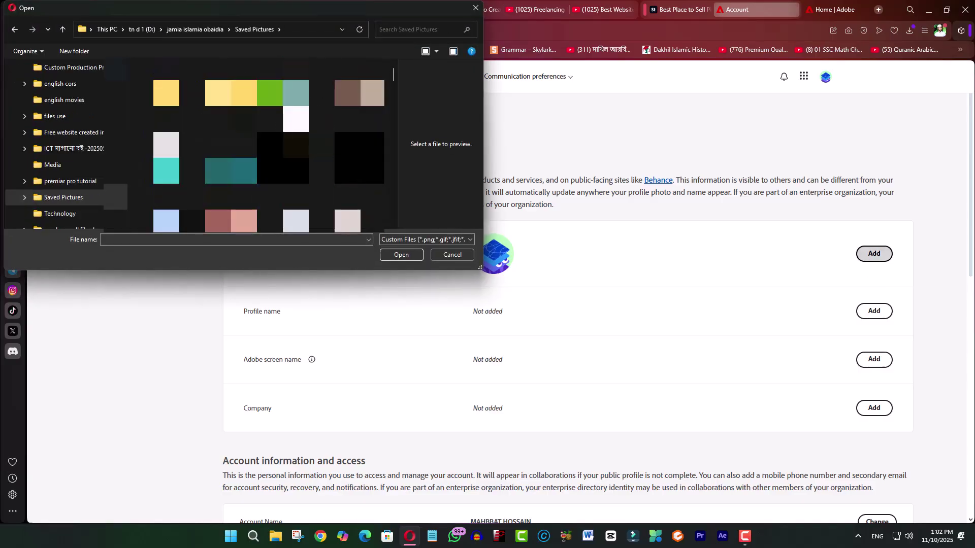
{"action": "double_click", "coordinate": [359, 163]}
{"action": "left_click", "coordinate": [873, 253]}
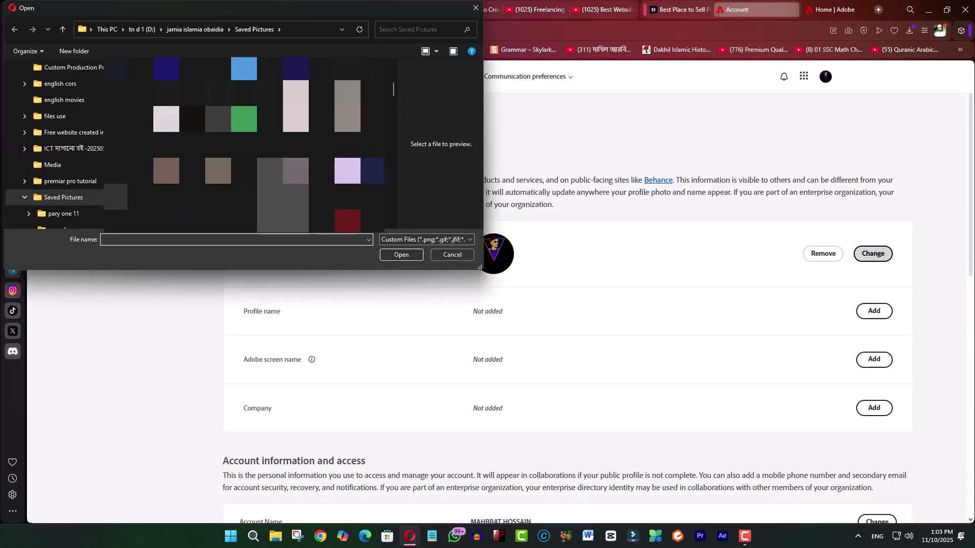
{"action": "scroll", "coordinate": [274, 145], "scroll_direction": "down", "scroll_amount": 10}
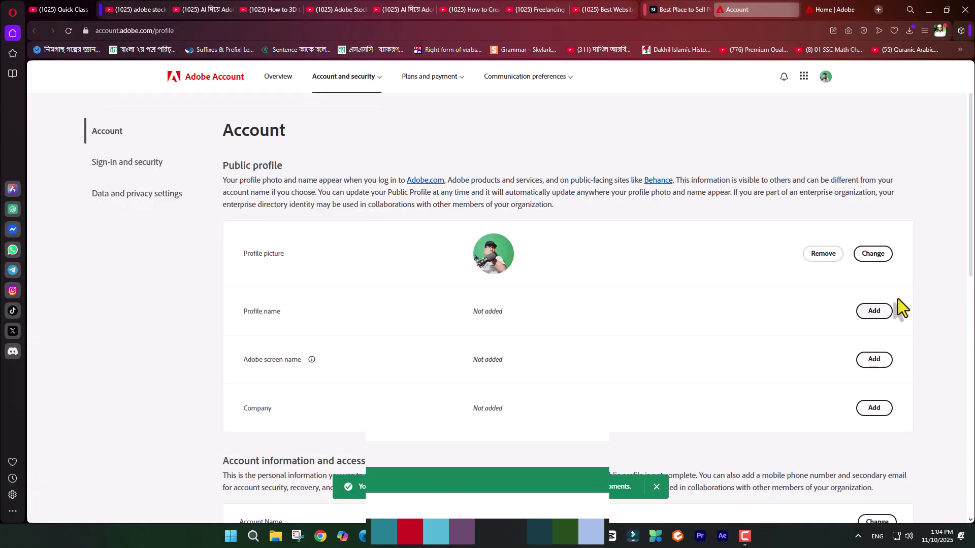
{"action": "scroll", "coordinate": [878, 259], "scroll_direction": "down", "scroll_amount": 2}
- Add and save a profile name
{"action": "left_click", "coordinate": [874, 209]}
{"action": "type", "text": "C"}
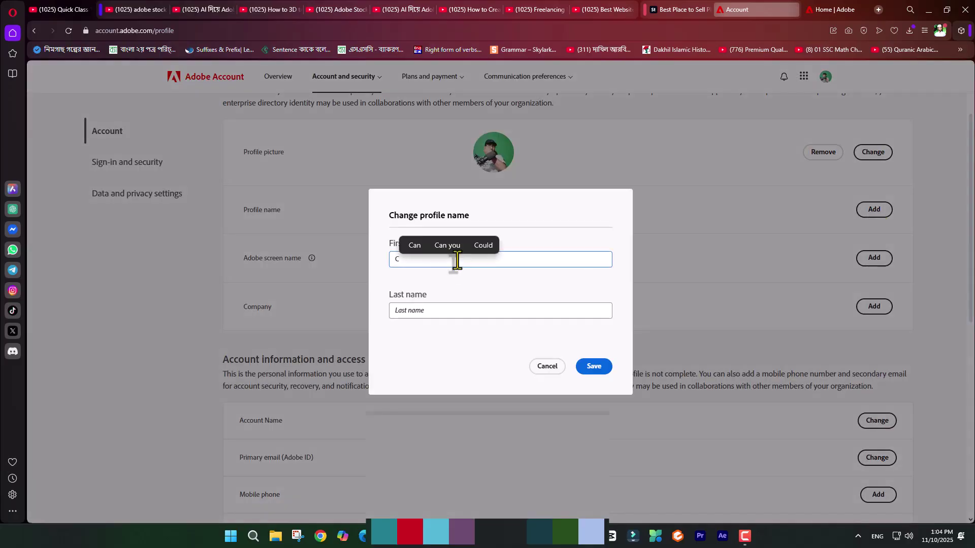
{"action": "type", "text": "reative  Hossain"}
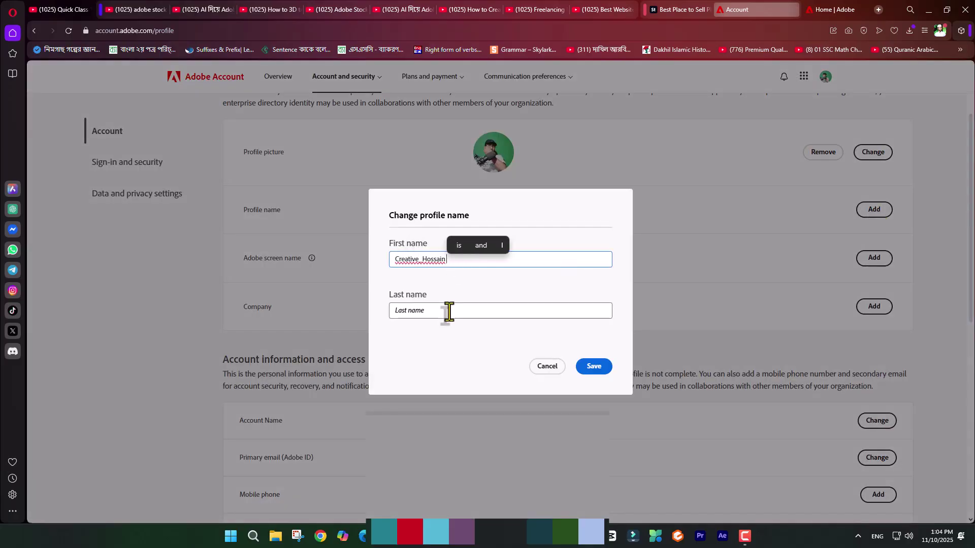
{"action": "left_click", "coordinate": [594, 366]}
- Draft an Adobe screen name along the lines of 'designer of future'
{"action": "left_click", "coordinate": [447, 277]}
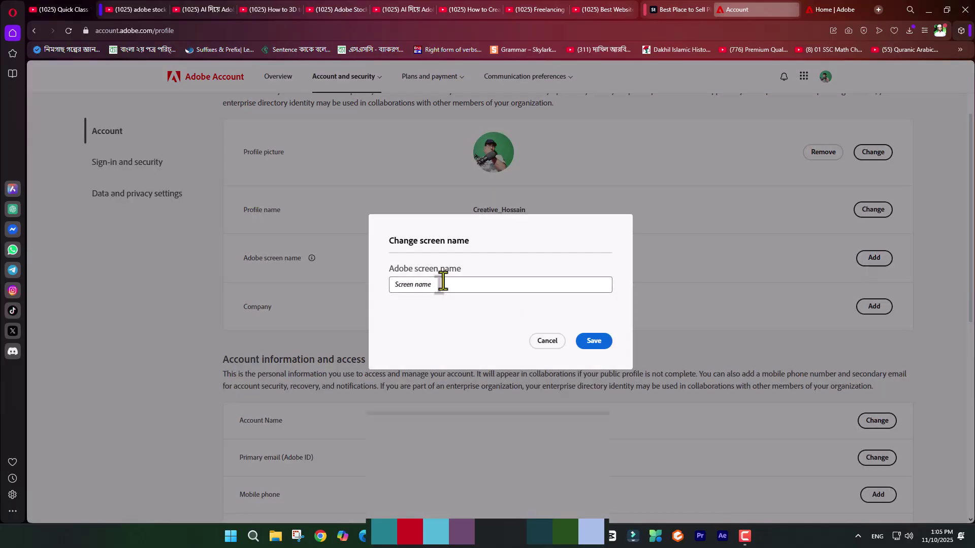
{"action": "left_click", "coordinate": [443, 284]}
{"action": "type", "text": "creative designer for"}
{"action": "key", "text": "BackSpace"}
{"action": "key", "text": "BackSpace"}
{"action": "key", "text": "BackSpace"}
{"action": "key", "text": "BackSpace"}
{"action": "key", "text": "BackSpace"}
{"action": "key", "text": "BackSpace"}
{"action": "key", "text": "BackSpace"}
{"action": "key", "text": "BackSpace"}
{"action": "key", "text": "BackSpace"}
{"action": "key", "text": "BackSpace"}
{"action": "key", "text": "BackSpace"}
{"action": "key", "text": "BackSpace"}
{"action": "type", "text": "fu"}
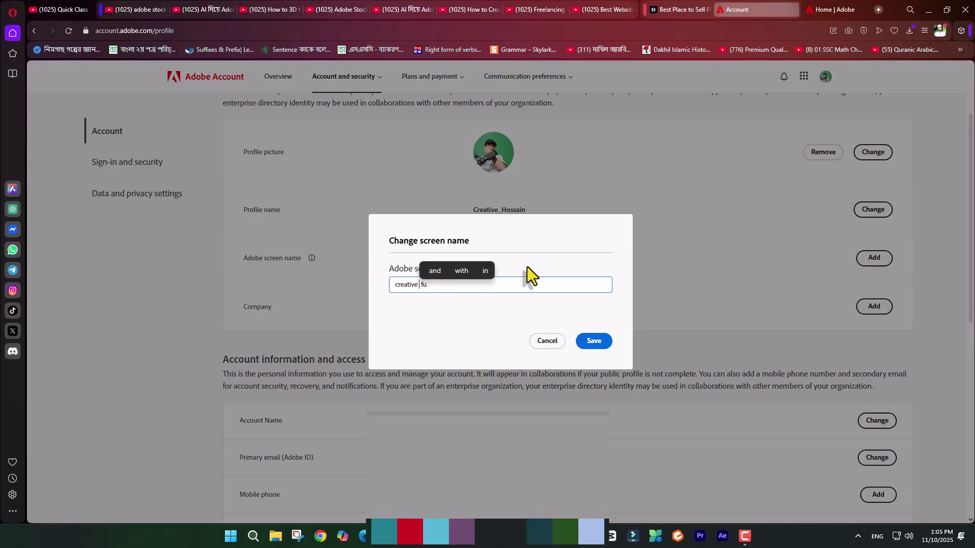
{"action": "type", "text": " designer"}
{"action": "key", "text": "ctrl+Left"}
{"action": "key", "text": "ctrl+BackSpace"}
{"action": "key", "text": "ctrl+Right"}
{"action": "type", "text": "of fu"}
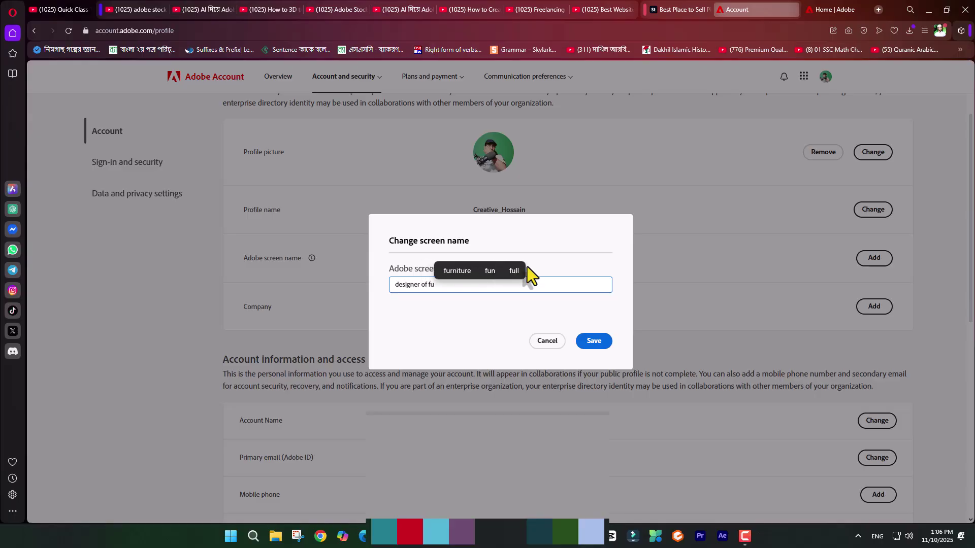
{"action": "type", "text": "ture"}
{"action": "left_click", "coordinate": [594, 341]}
{"action": "left_click", "coordinate": [446, 284]}
- Replace it with a valid underscore-style screen name and save it
{"action": "type", "text": "1"}
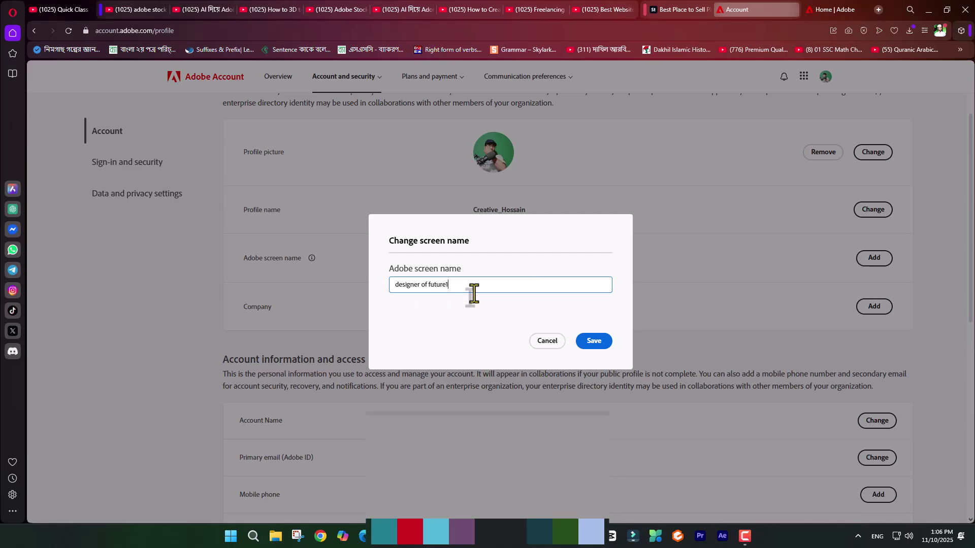
{"action": "type", "text": "64\\"}
{"action": "left_click", "coordinate": [434, 286]}
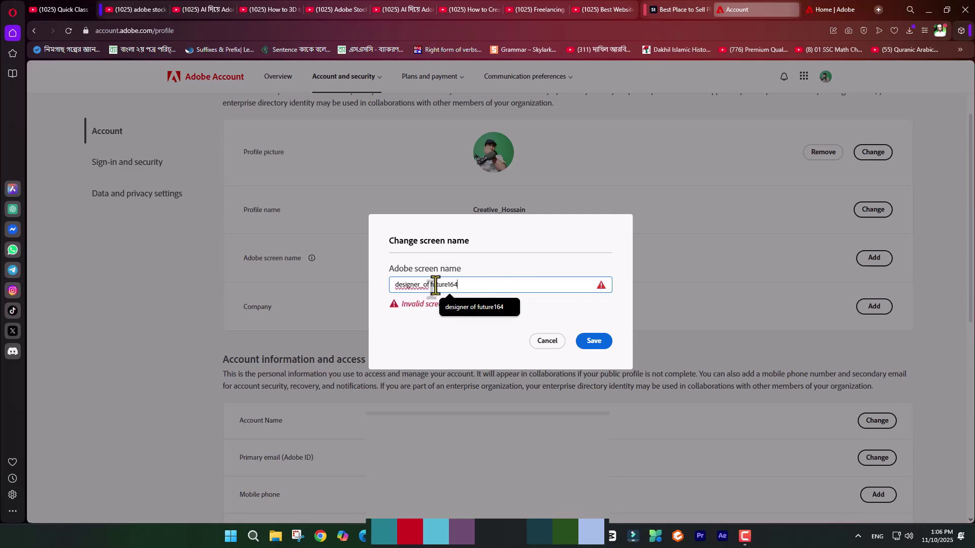
{"action": "left_click", "coordinate": [516, 311]}
{"action": "left_click_drag", "start_coordinate": [467, 286], "coordinate": [364, 286]}
{"action": "type", "text": "creative_hossain"}
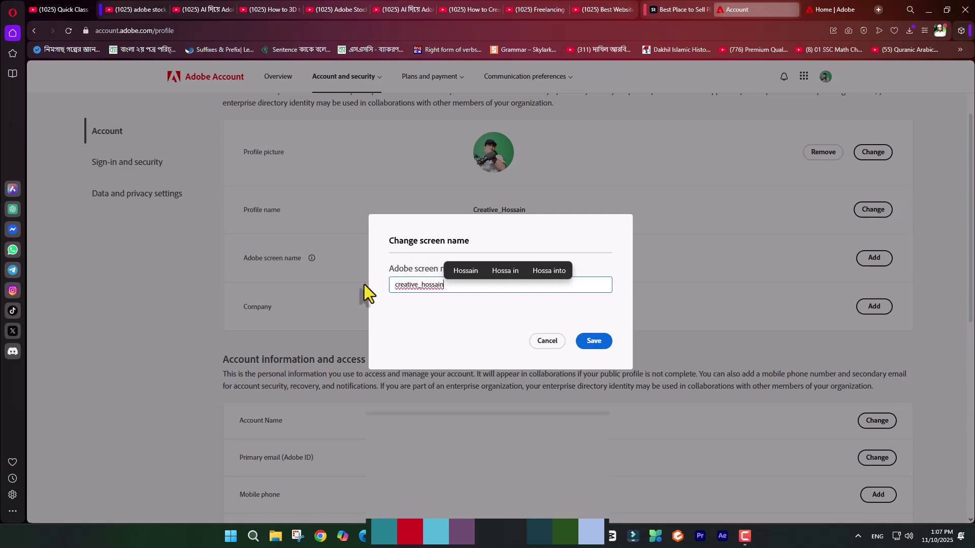
{"action": "left_click", "coordinate": [591, 340]}
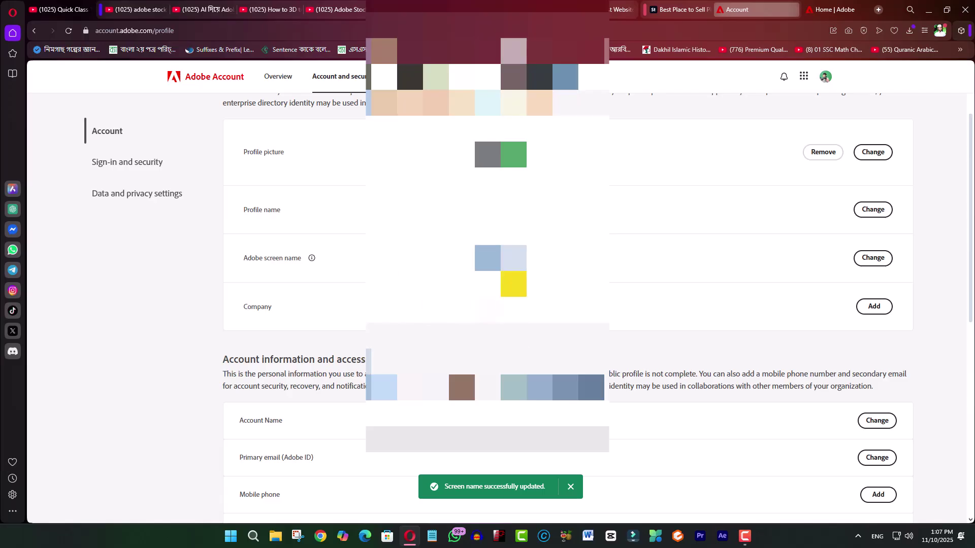
- Go to the Mobile phone entry and confirm identity with the account password
{"action": "scroll", "coordinate": [660, 305], "scroll_direction": "down", "scroll_amount": 2}
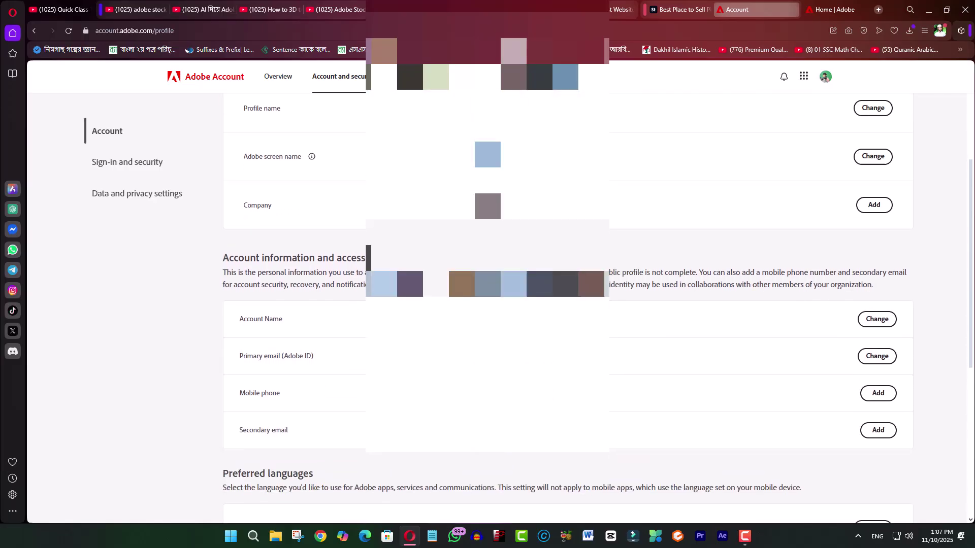
{"action": "scroll", "coordinate": [660, 304], "scroll_direction": "down", "scroll_amount": 2}
{"action": "scroll", "coordinate": [567, 304], "scroll_direction": "up", "scroll_amount": 4}
{"action": "scroll", "coordinate": [567, 304], "scroll_direction": "down", "scroll_amount": 3}
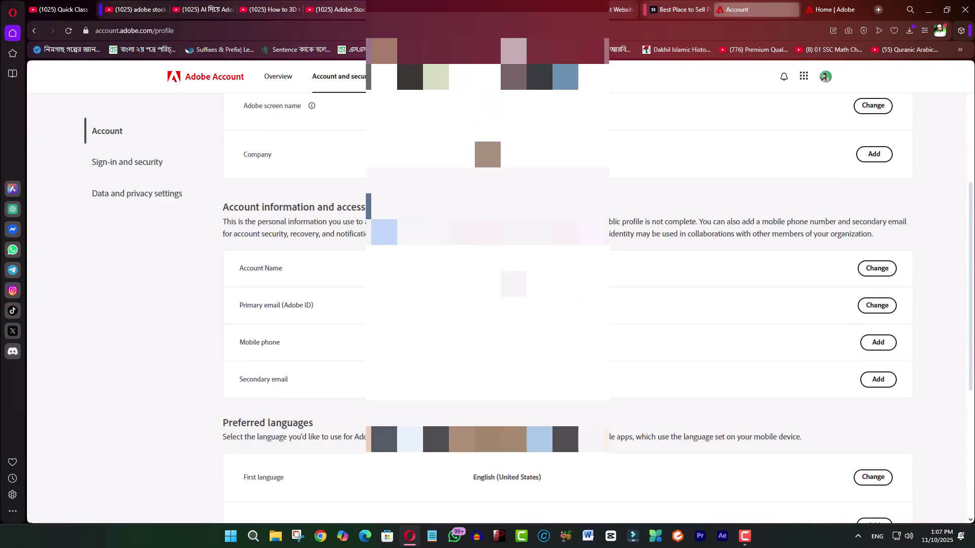
{"action": "scroll", "coordinate": [567, 305], "scroll_direction": "down", "scroll_amount": 1}
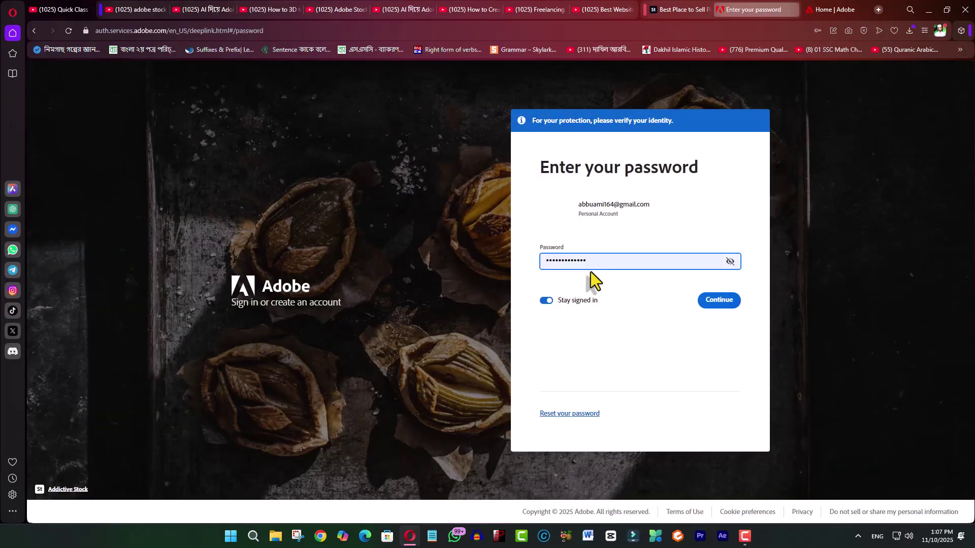
{"action": "left_click", "coordinate": [716, 299]}
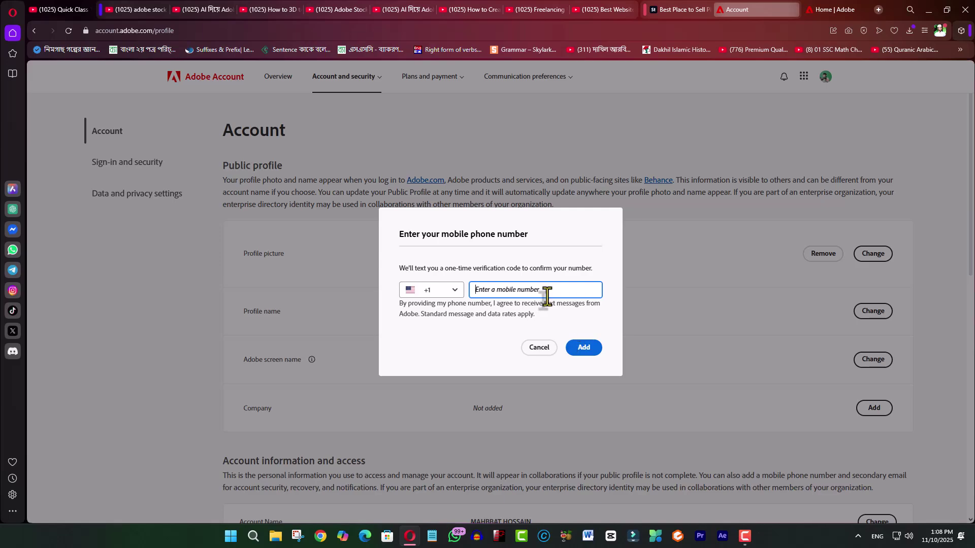
- Browse the country dialing code list for the mobile number
{"action": "left_click", "coordinate": [442, 289]}
{"action": "scroll", "coordinate": [436, 447], "scroll_direction": "down", "scroll_amount": 3}
{"action": "scroll", "coordinate": [436, 447], "scroll_direction": "up", "scroll_amount": 15}
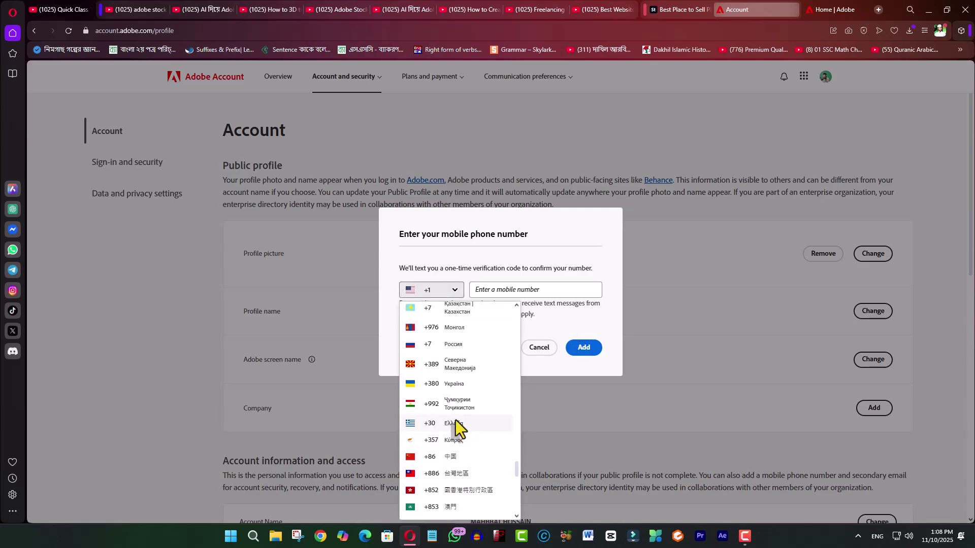
{"action": "scroll", "coordinate": [460, 385], "scroll_direction": "up", "scroll_amount": 10}
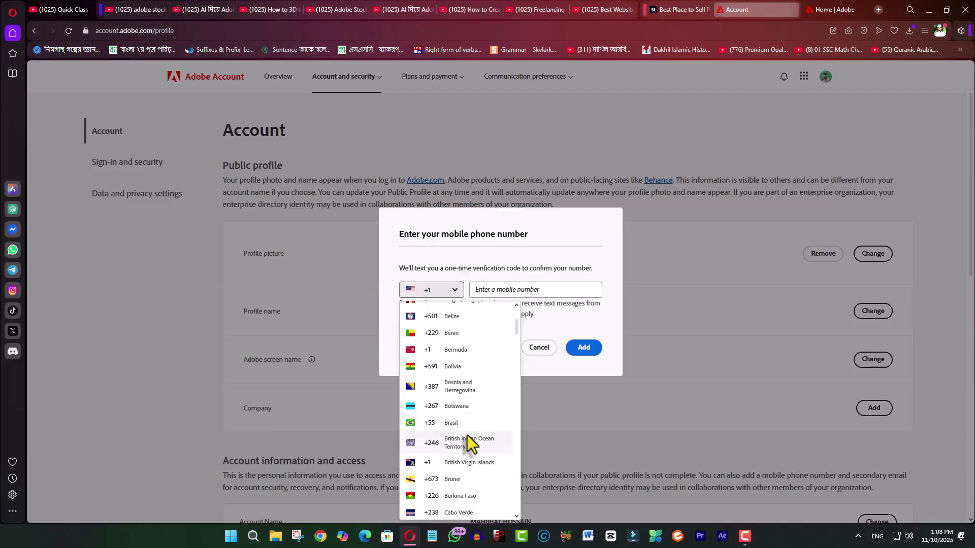
{"action": "scroll", "coordinate": [467, 431], "scroll_direction": "up", "scroll_amount": 3}
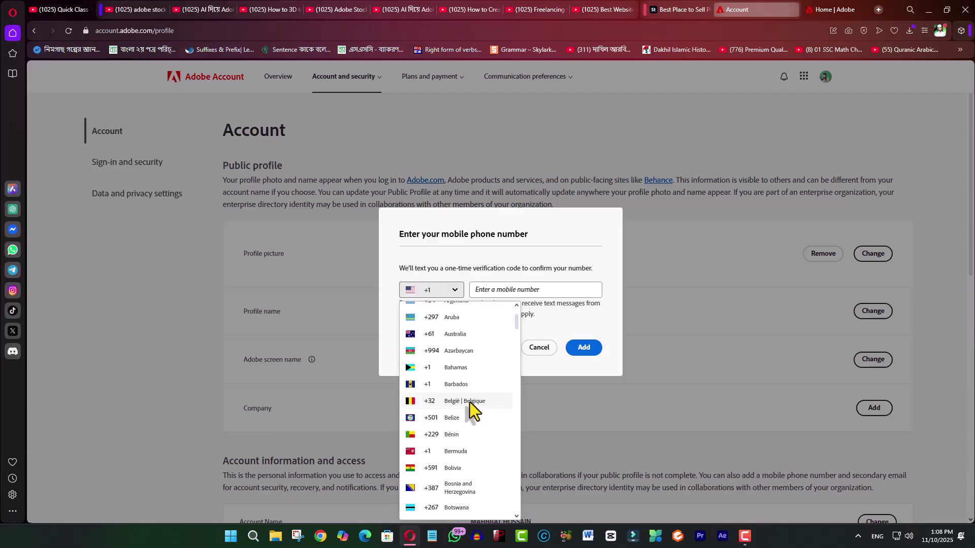
{"action": "scroll", "coordinate": [470, 421], "scroll_direction": "down", "scroll_amount": 5}
{"action": "scroll", "coordinate": [469, 431], "scroll_direction": "down", "scroll_amount": 1}
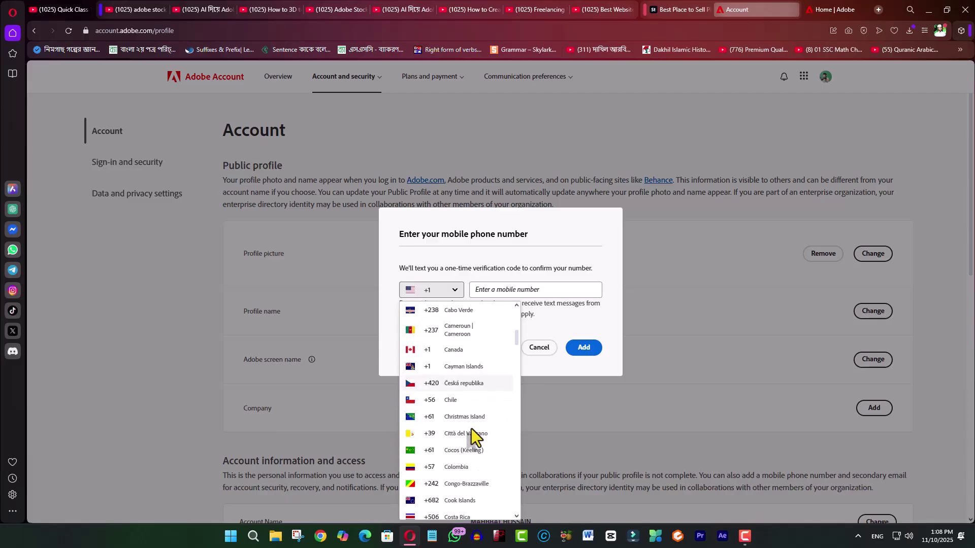
{"action": "scroll", "coordinate": [471, 426], "scroll_direction": "up", "scroll_amount": 2}
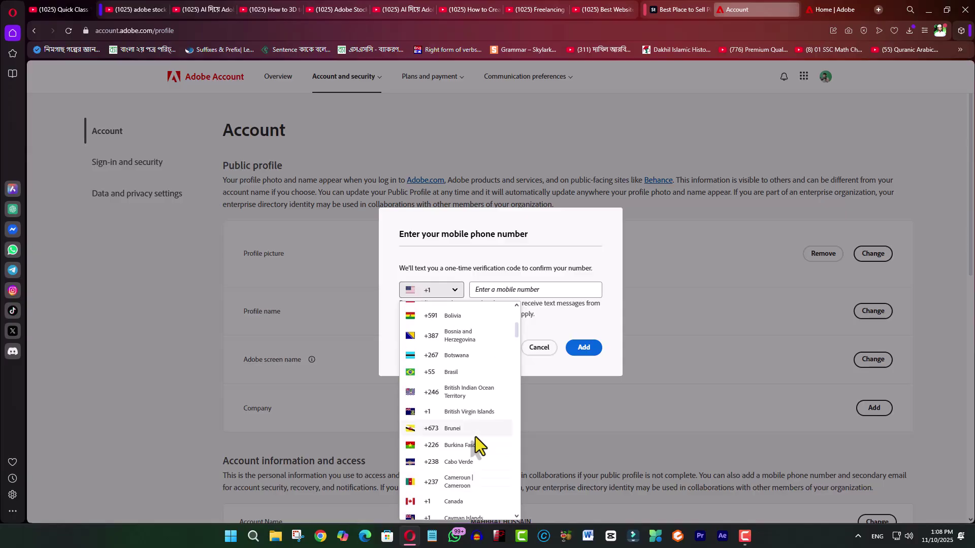
{"action": "left_click", "coordinate": [431, 294]}
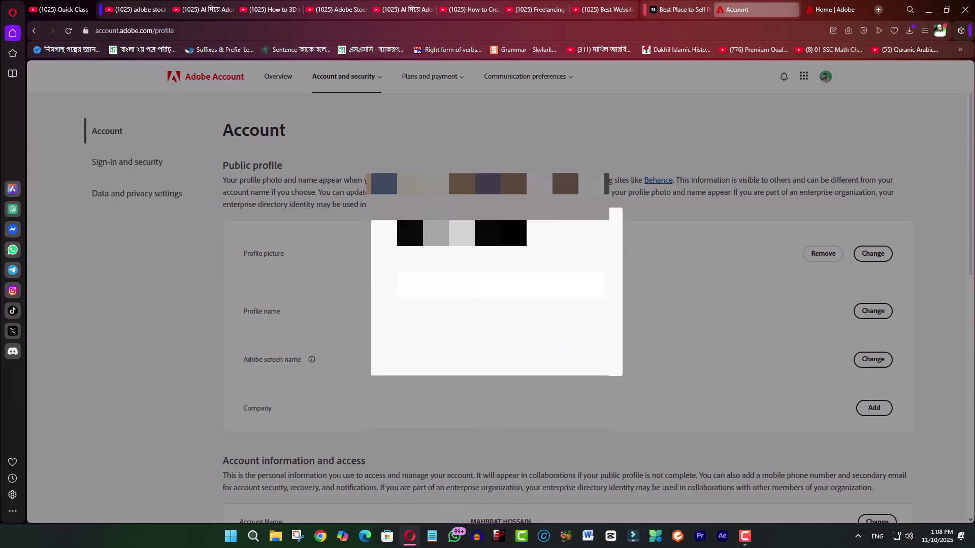
- Reopen the dialing code list twice more and scroll through the countries
{"action": "left_click", "coordinate": [431, 293]}
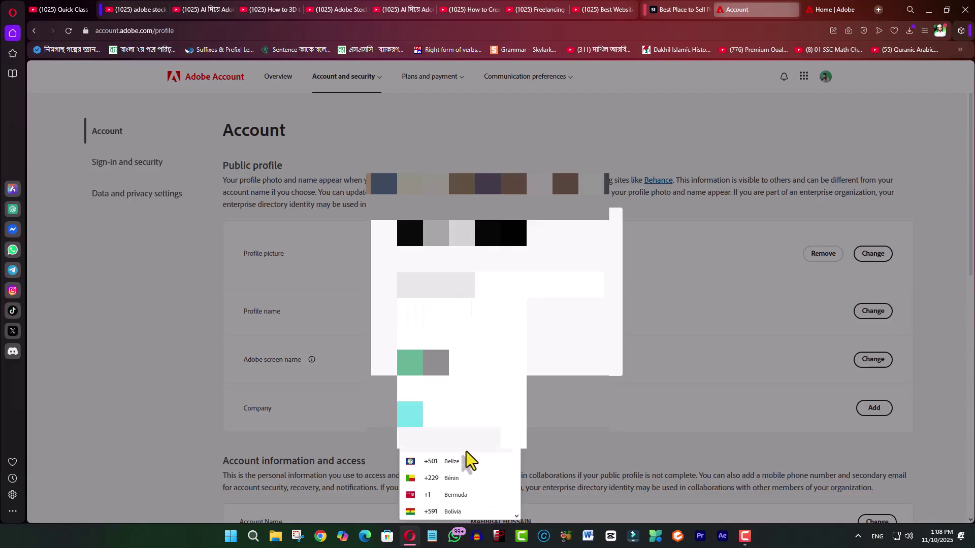
{"action": "scroll", "coordinate": [470, 454], "scroll_direction": "up", "scroll_amount": 5}
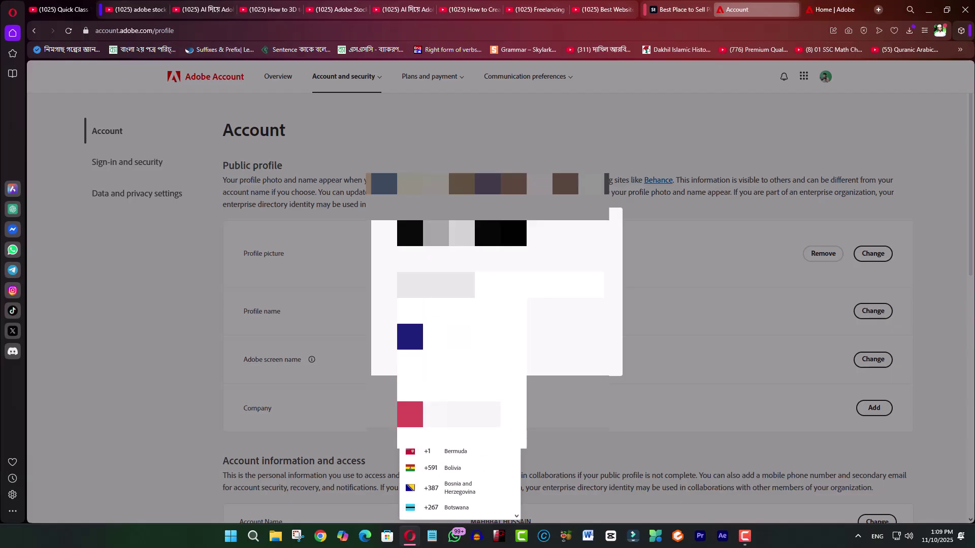
{"action": "left_click_drag", "start_coordinate": [517, 331], "coordinate": [518, 524]}
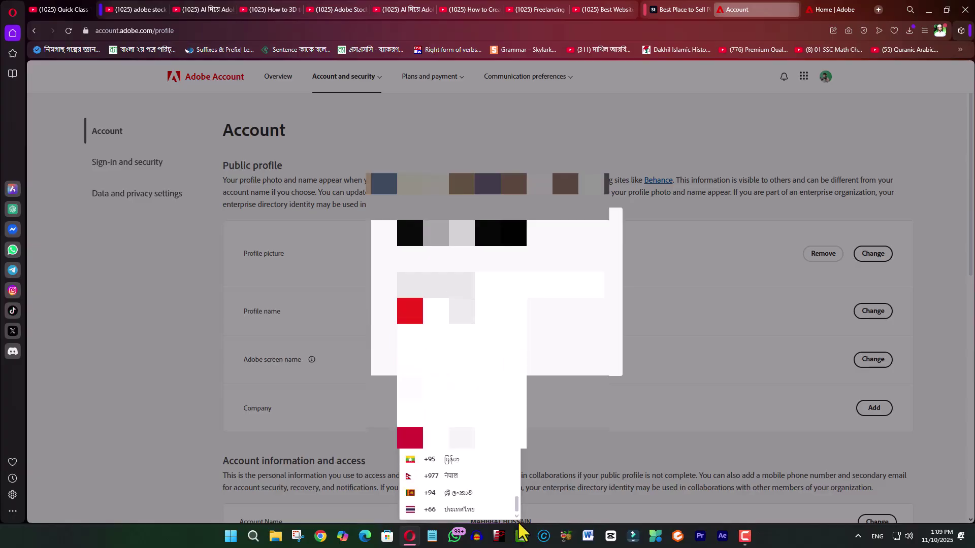
{"action": "scroll", "coordinate": [483, 453], "scroll_direction": "up", "scroll_amount": 10}
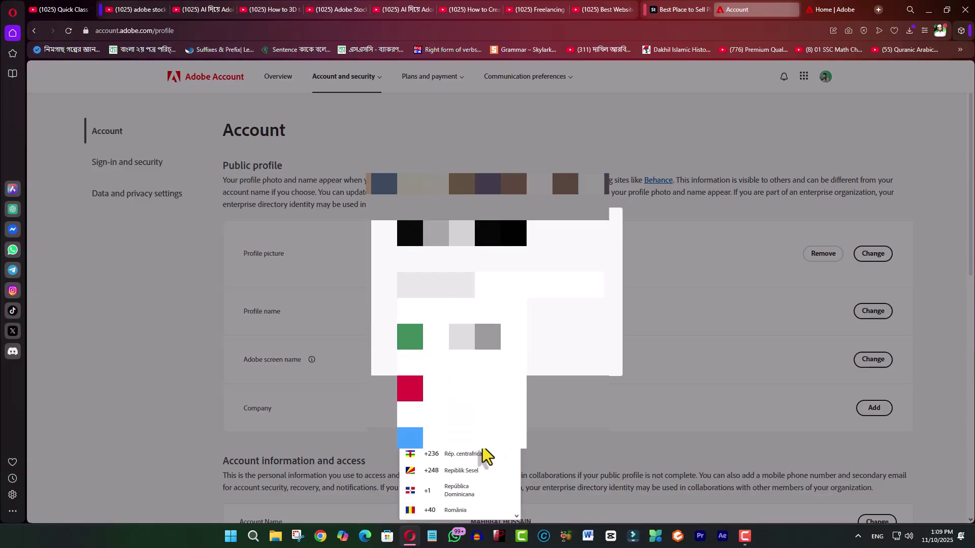
{"action": "left_click", "coordinate": [483, 453]}
{"action": "left_click", "coordinate": [443, 286]}
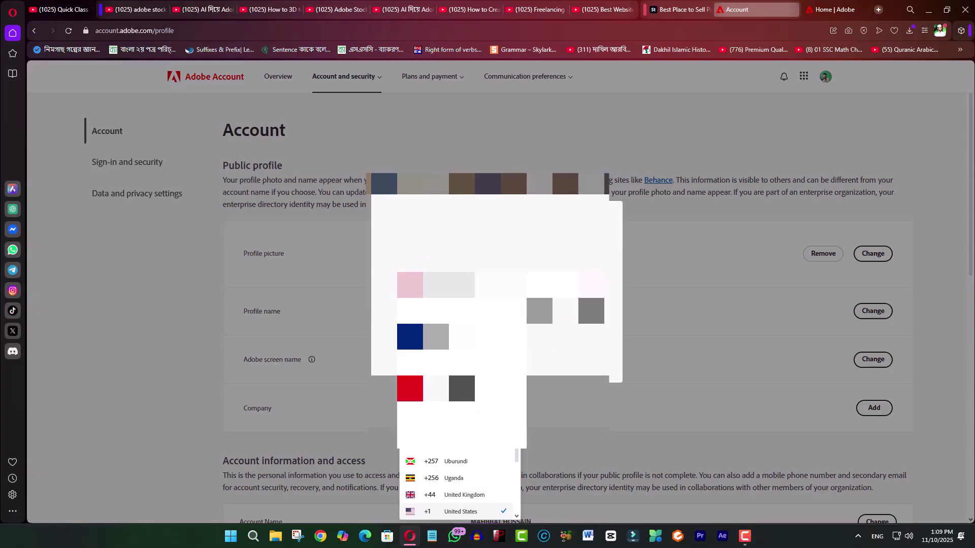
{"action": "scroll", "coordinate": [476, 451], "scroll_direction": "down", "scroll_amount": 6}
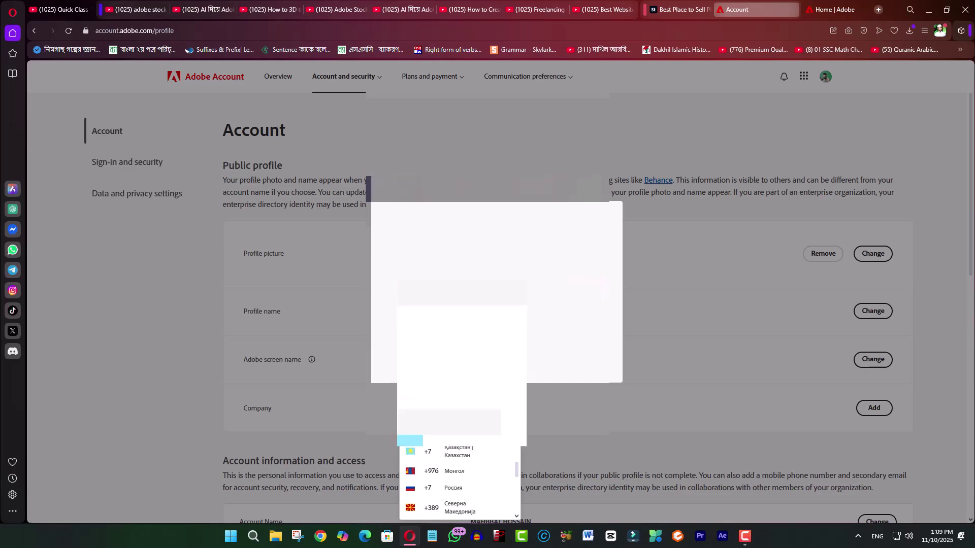
{"action": "scroll", "coordinate": [480, 472], "scroll_direction": "down", "scroll_amount": 2}
{"action": "scroll", "coordinate": [476, 447], "scroll_direction": "down", "scroll_amount": 5}
{"action": "scroll", "coordinate": [473, 452], "scroll_direction": "up", "scroll_amount": 10}
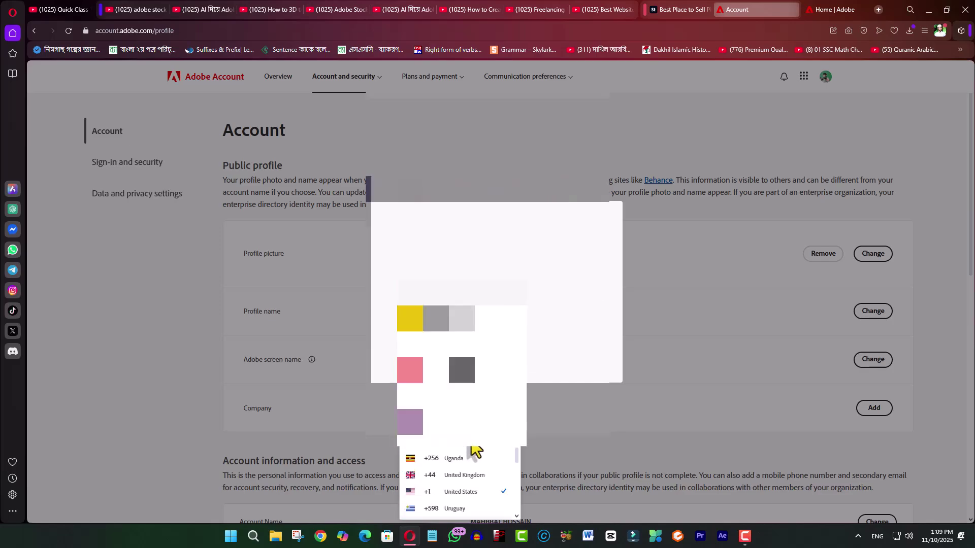
{"action": "scroll", "coordinate": [475, 450], "scroll_direction": "up", "scroll_amount": 15}
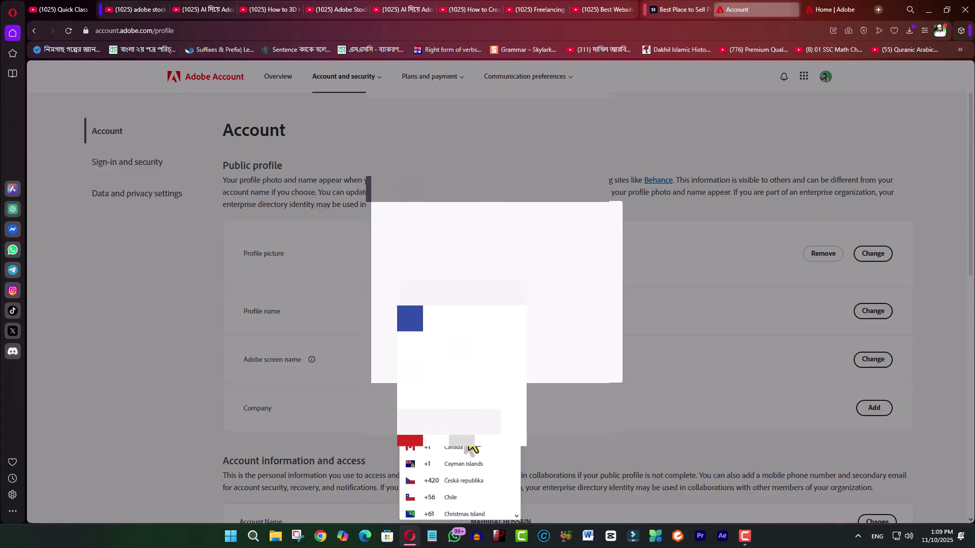
{"action": "scroll", "coordinate": [472, 444], "scroll_direction": "up", "scroll_amount": 10}
- In a new browser tab, search for gmail.com and open the Gmail inbox
{"action": "left_click", "coordinate": [855, 12]}
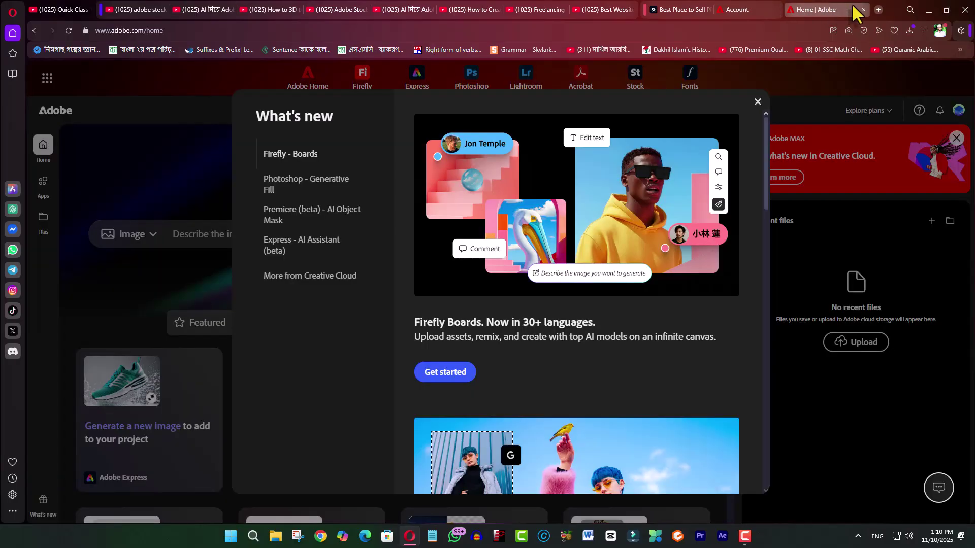
{"action": "left_click", "coordinate": [878, 9]}
{"action": "left_click", "coordinate": [501, 109]}
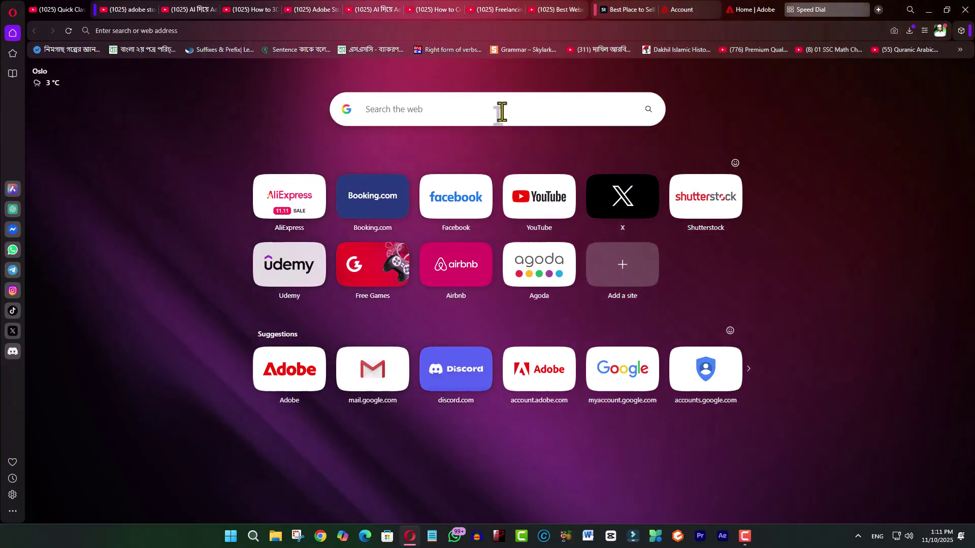
{"action": "type", "text": "g"}
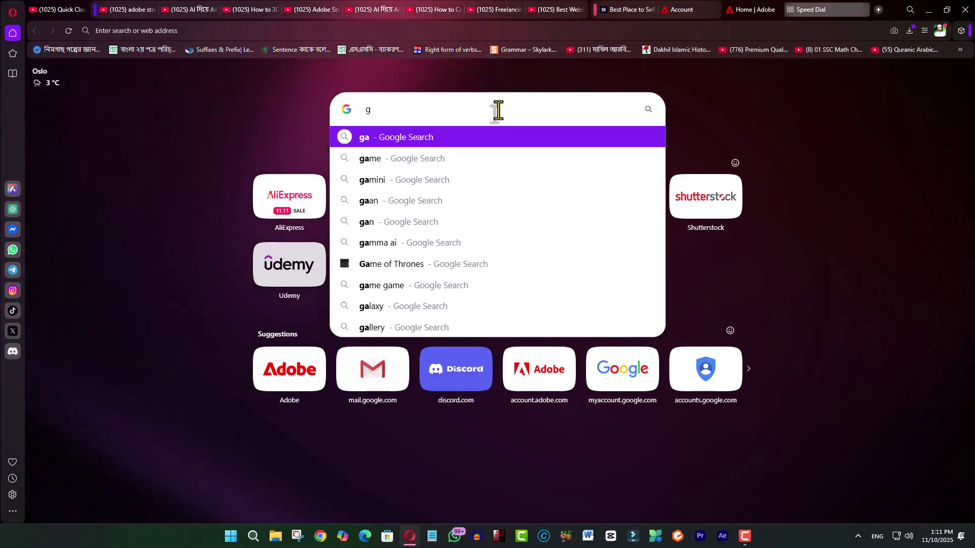
{"action": "type", "text": "mail.co"}
{"action": "key", "text": "BackSpace"}
{"action": "key", "text": "BackSpace"}
{"action": "type", "text": ".com"}
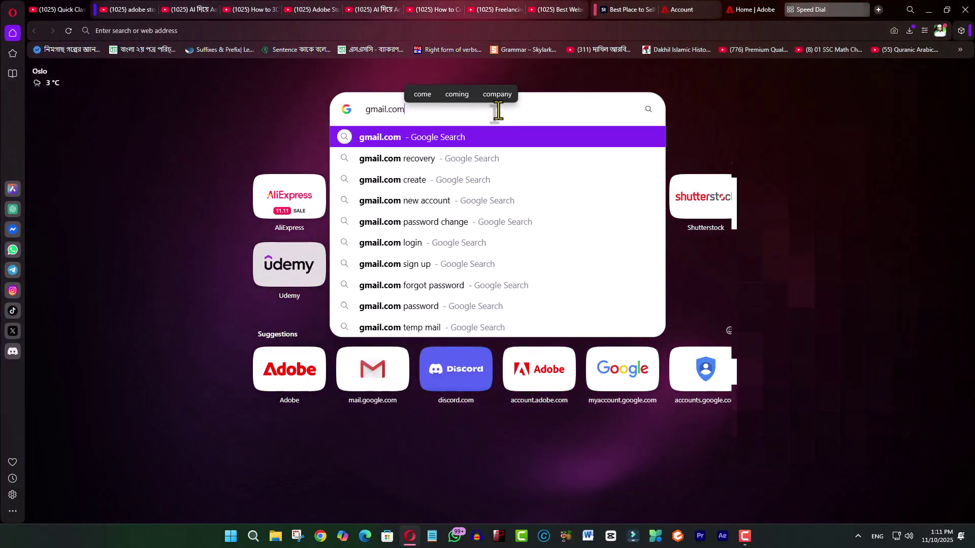
{"action": "key", "text": "Return"}
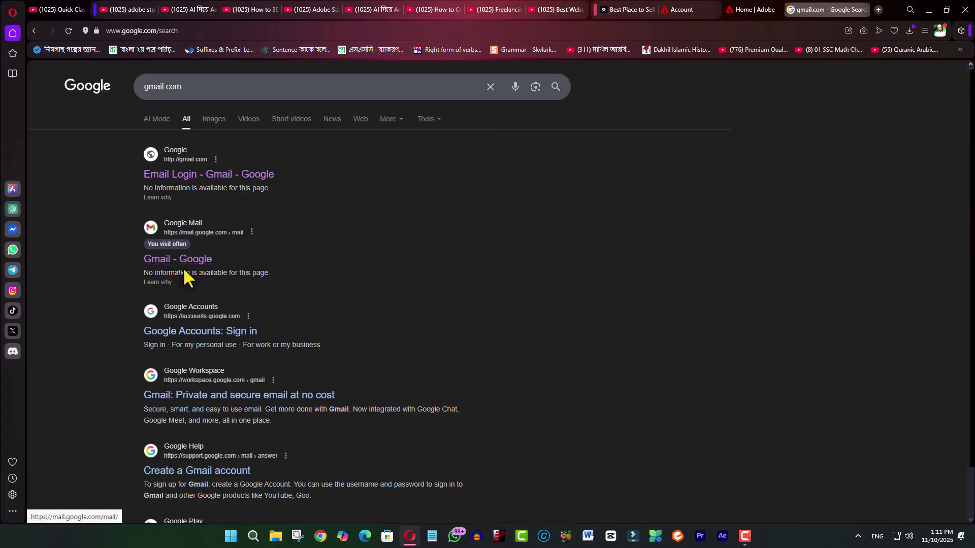
{"action": "left_click", "coordinate": [182, 259]}
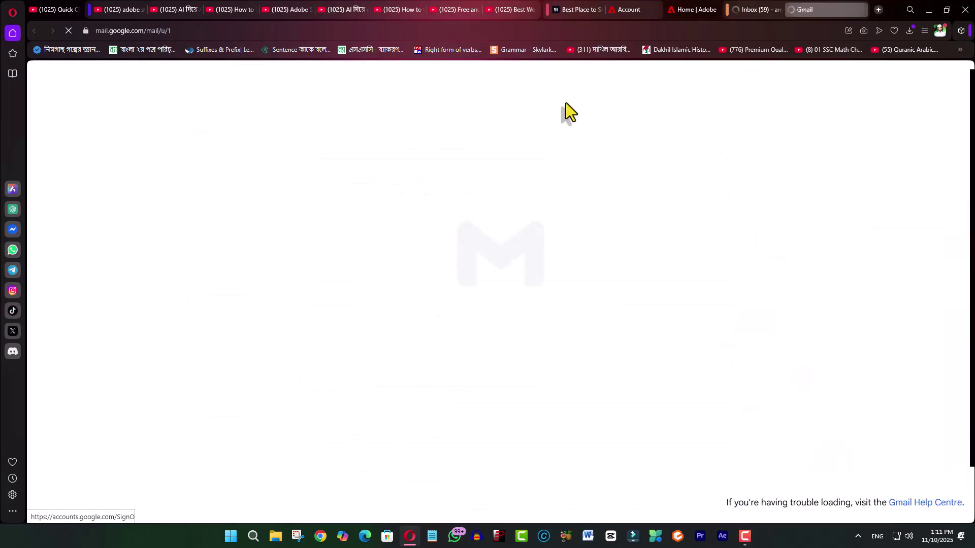
- Copy the code from Adobe's Verification code email and return to the Adobe account tab
{"action": "left_click", "coordinate": [412, 158]}
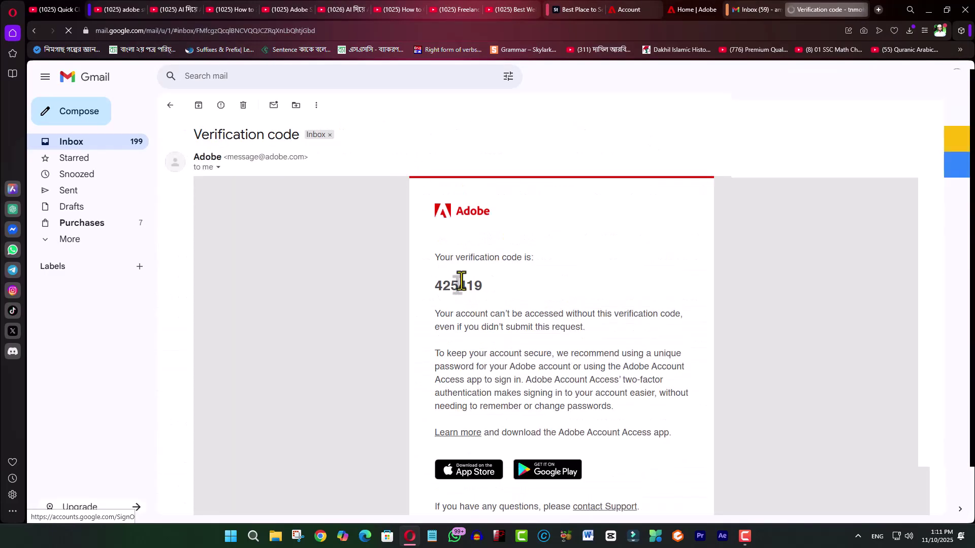
{"action": "double_click", "coordinate": [460, 285]}
{"action": "left_click", "coordinate": [457, 261]}
{"action": "left_click", "coordinate": [629, 9]}
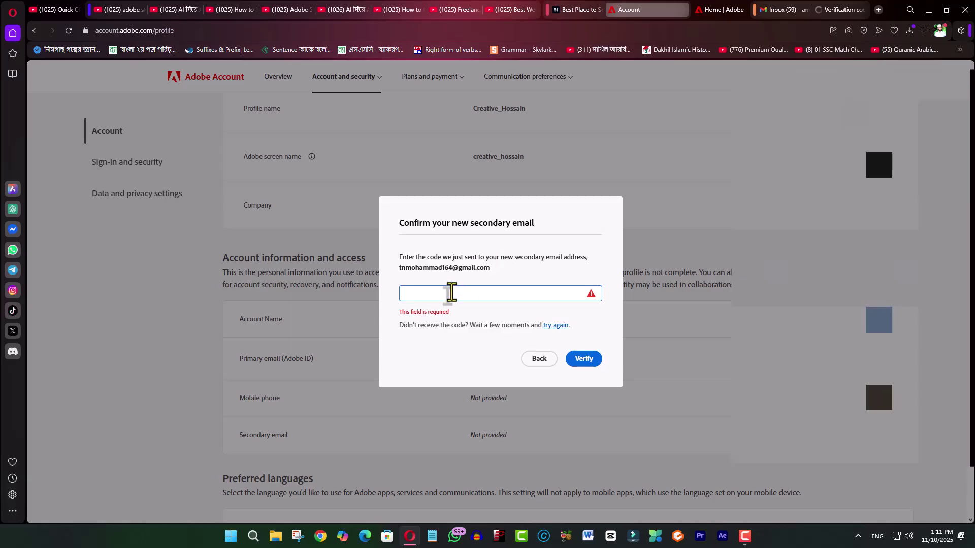
- Verify the secondary email with the code, then search for Adobe Stock in a new window
{"action": "left_click", "coordinate": [585, 359]}
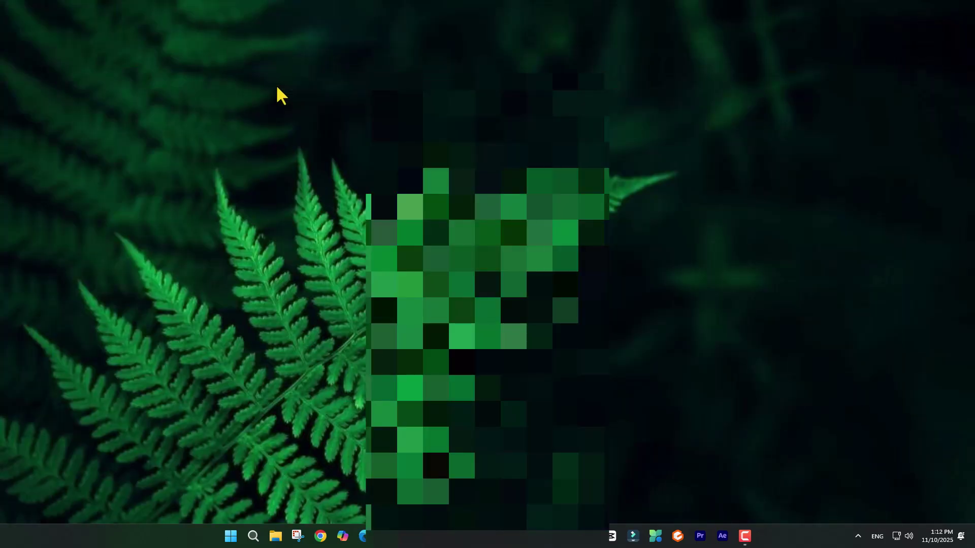
{"action": "left_click", "coordinate": [384, 537]}
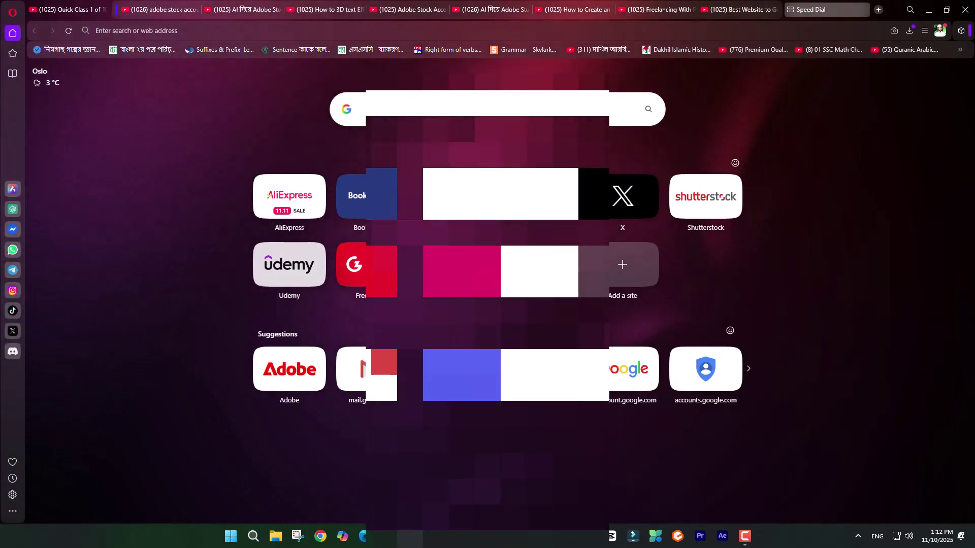
{"action": "type", "text": "ac"}
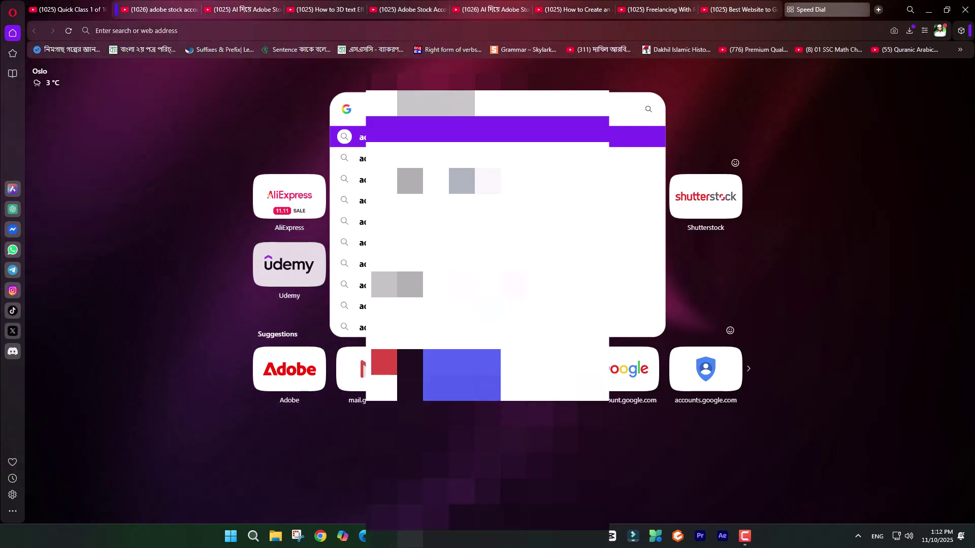
{"action": "key", "text": "Return"}
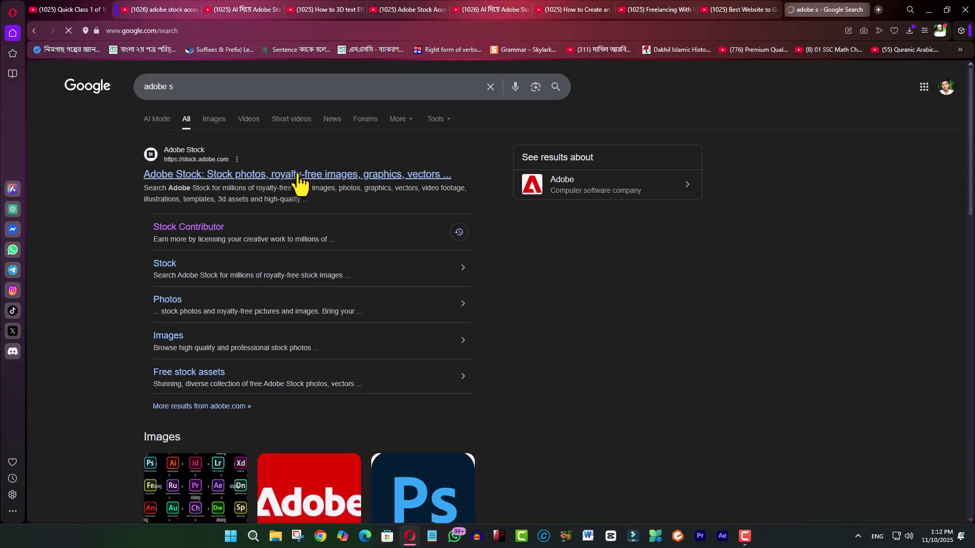
{"action": "scroll", "coordinate": [325, 414], "scroll_direction": "down", "scroll_amount": 5}
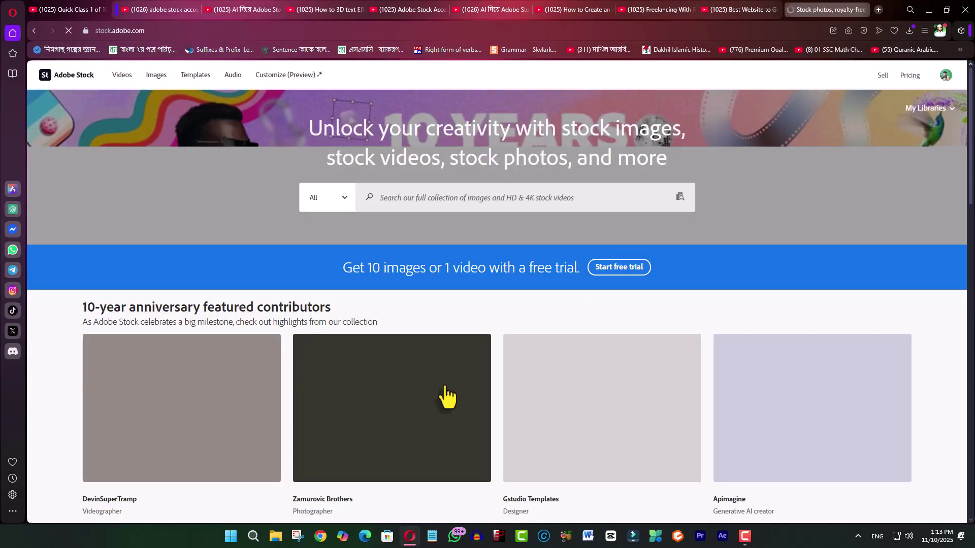